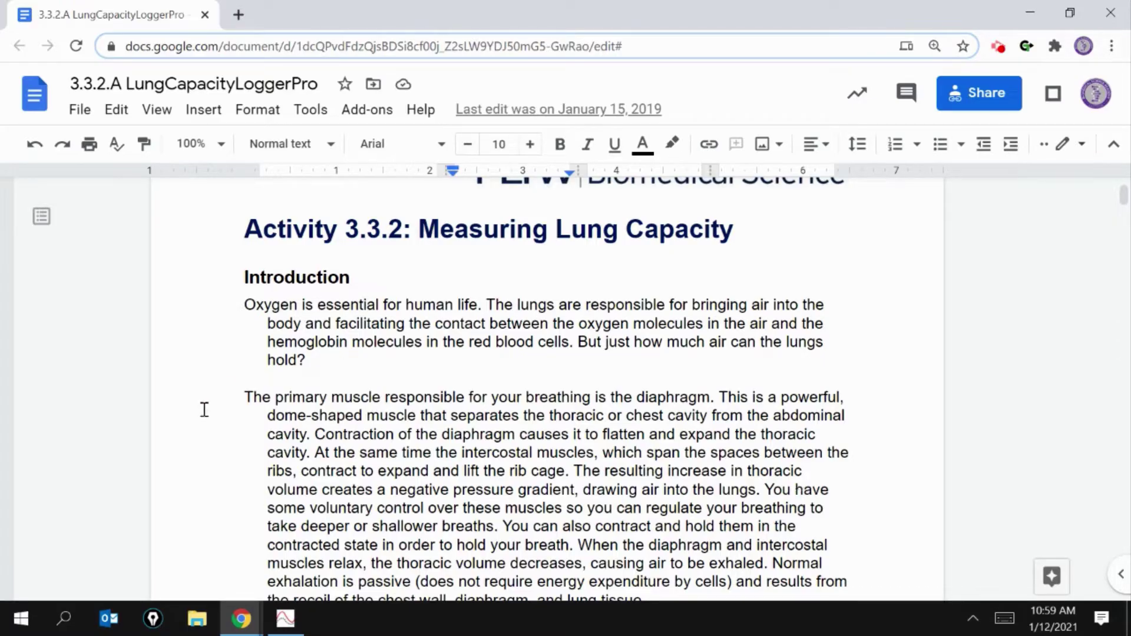
Read the activity's introduction and the lung volume definitions, from Tidal Volume through Minute Volume
{"action": "scroll", "coordinate": [541, 423], "scroll_direction": "down", "scroll_amount": 1}
{"action": "scroll", "coordinate": [541, 423], "scroll_direction": "down", "scroll_amount": 10}
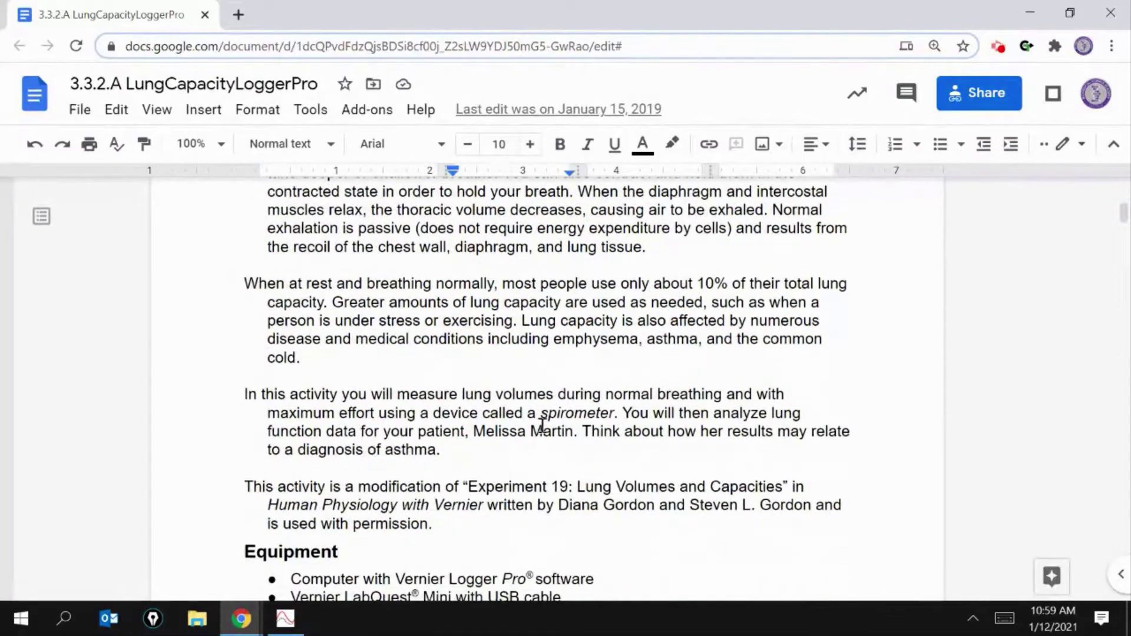
{"action": "scroll", "coordinate": [535, 434], "scroll_direction": "down", "scroll_amount": 7}
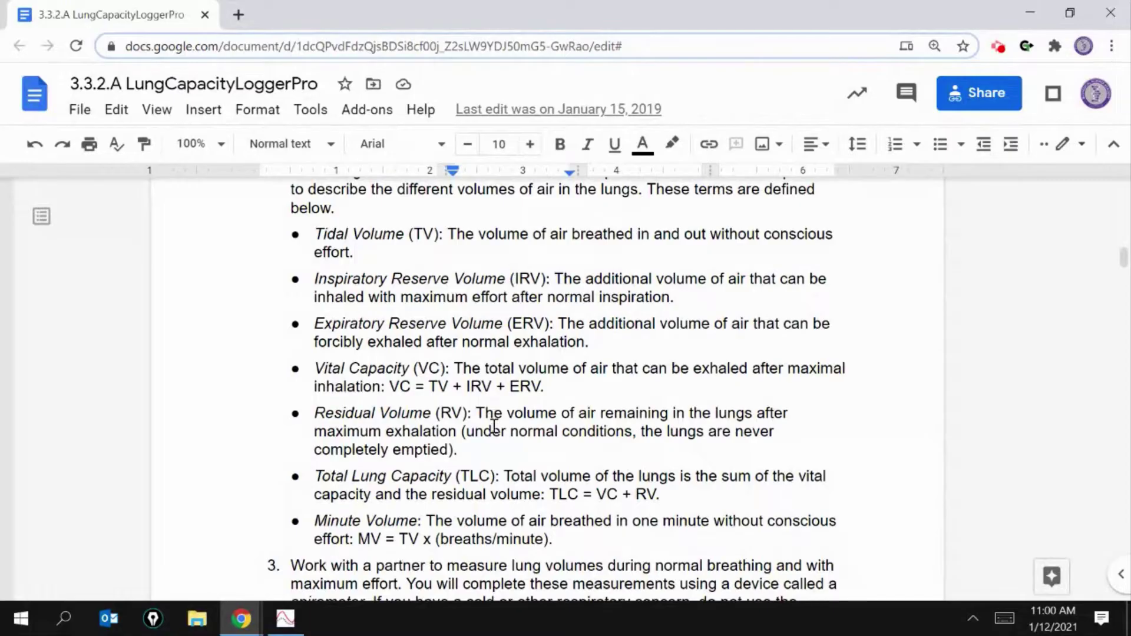
{"action": "scroll", "coordinate": [494, 412], "scroll_direction": "down", "scroll_amount": 1}
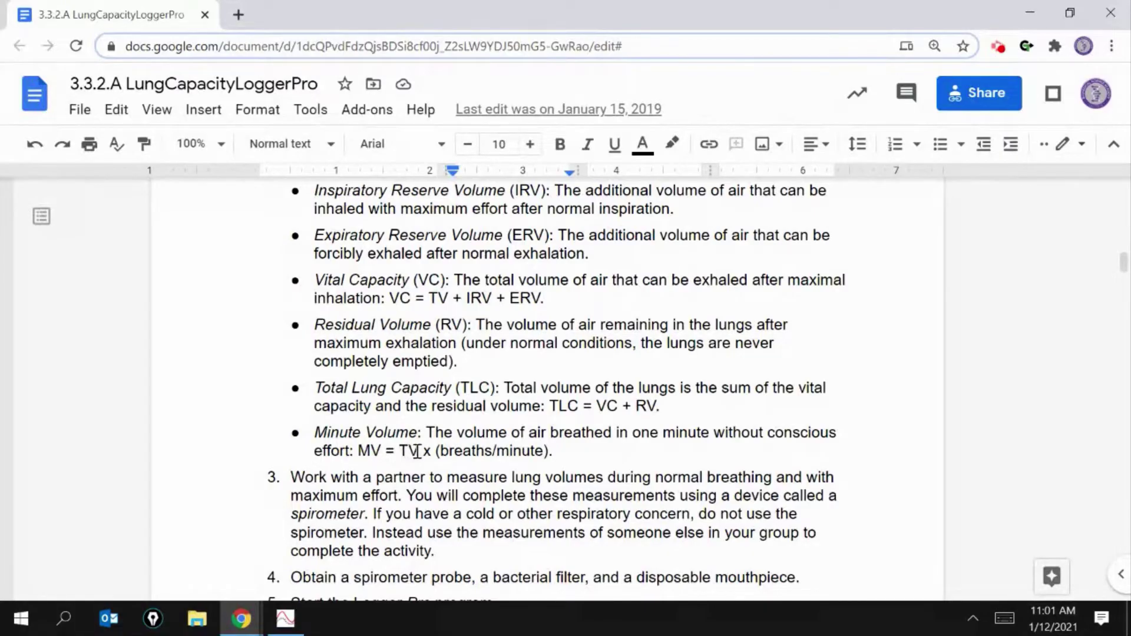
{"action": "scroll", "coordinate": [450, 406], "scroll_direction": "up", "scroll_amount": 2}
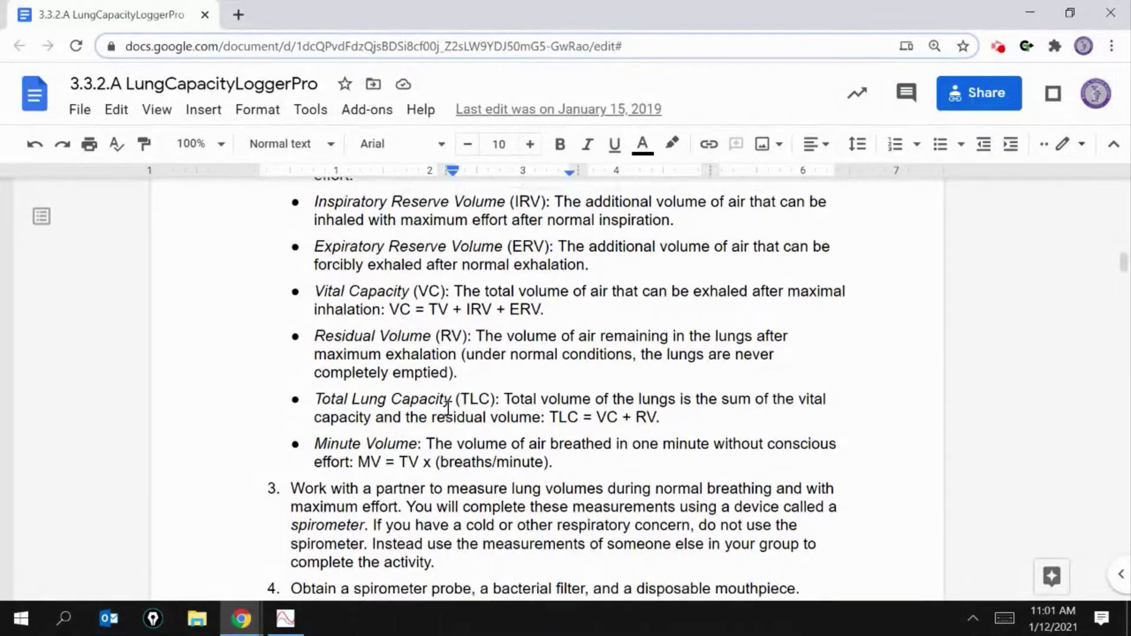
{"action": "scroll", "coordinate": [468, 466], "scroll_direction": "down", "scroll_amount": 2}
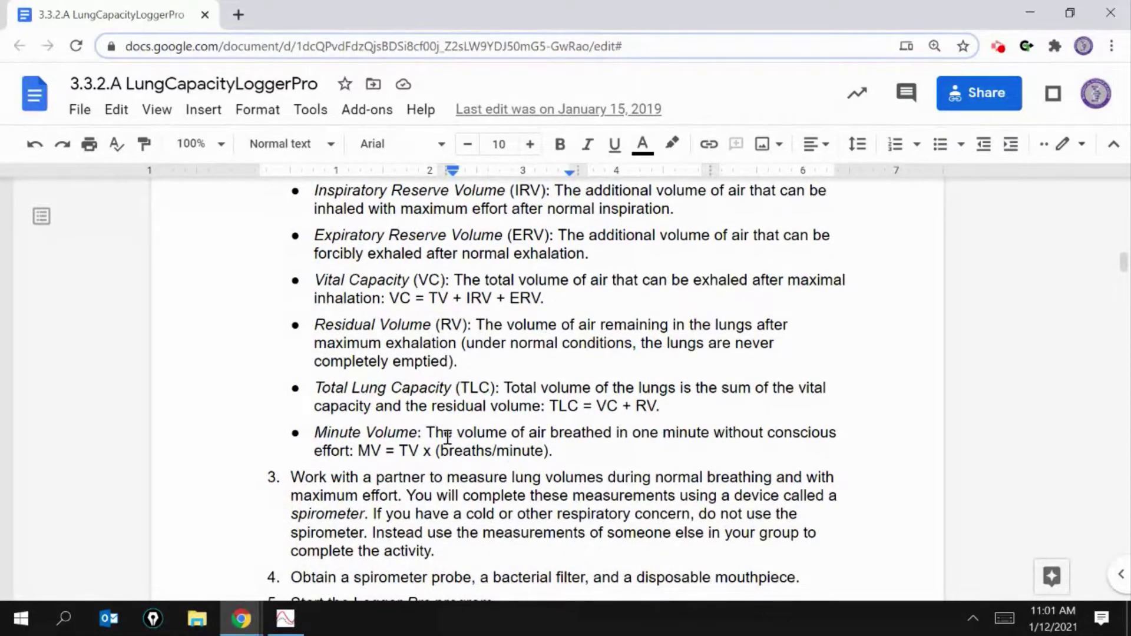
Review the spirometer procedure, the sample graph, the labeled lung volume diagram in item 21 and the data table in item 22
{"action": "scroll", "coordinate": [448, 437], "scroll_direction": "down", "scroll_amount": 10}
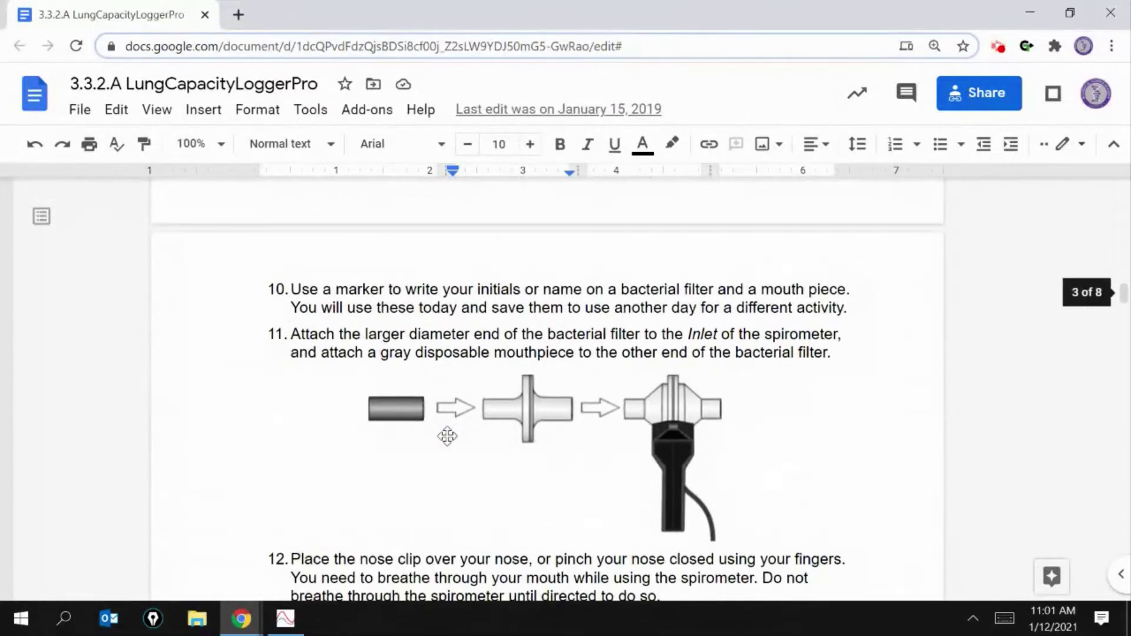
{"action": "scroll", "coordinate": [448, 437], "scroll_direction": "down", "scroll_amount": 12}
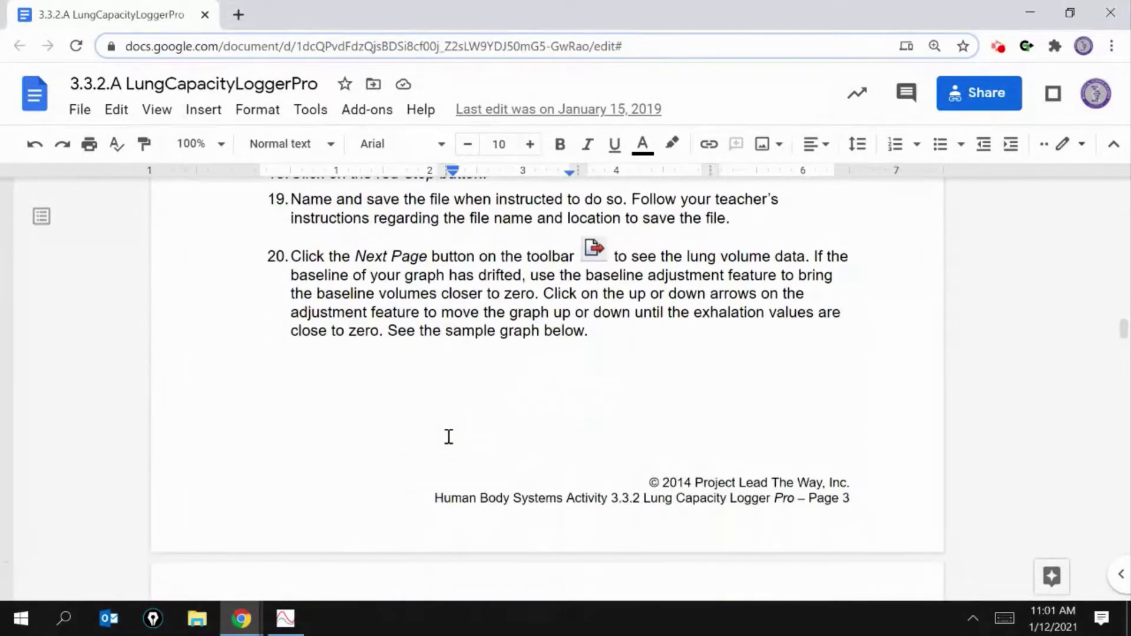
{"action": "scroll", "coordinate": [449, 437], "scroll_direction": "down", "scroll_amount": 6}
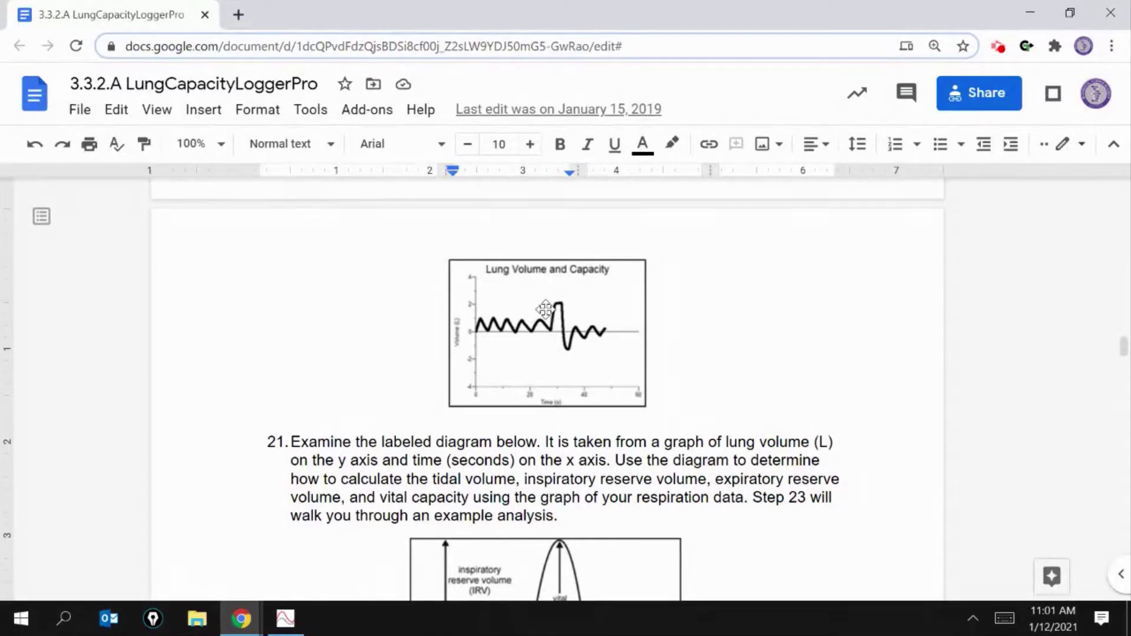
{"action": "scroll", "coordinate": [545, 307], "scroll_direction": "down", "scroll_amount": 5}
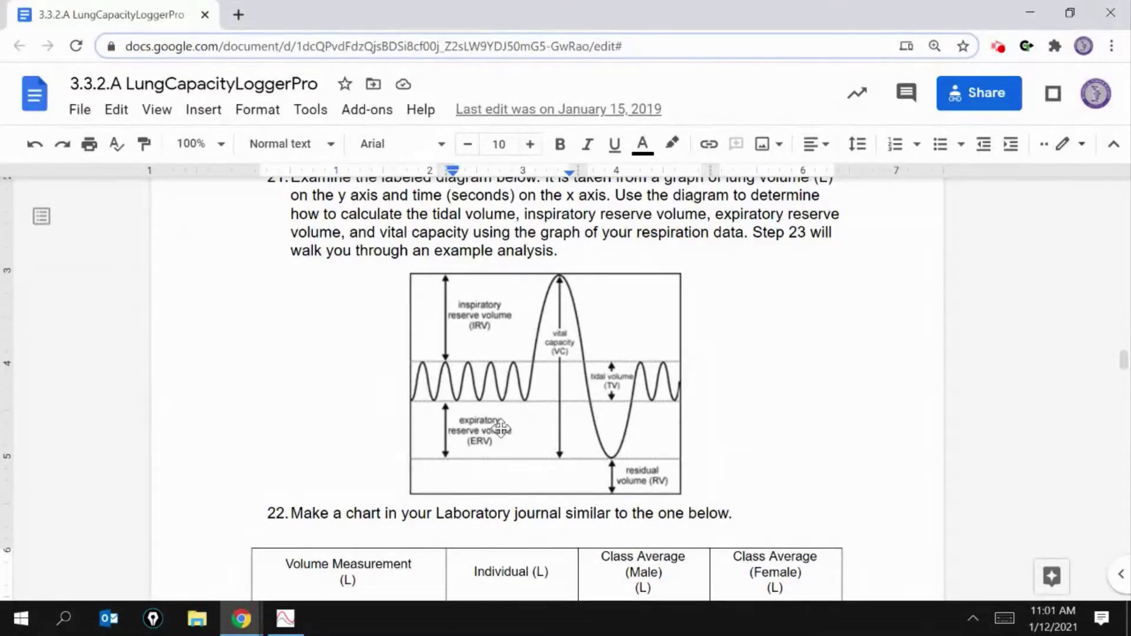
{"action": "scroll", "coordinate": [505, 478], "scroll_direction": "down", "scroll_amount": 1}
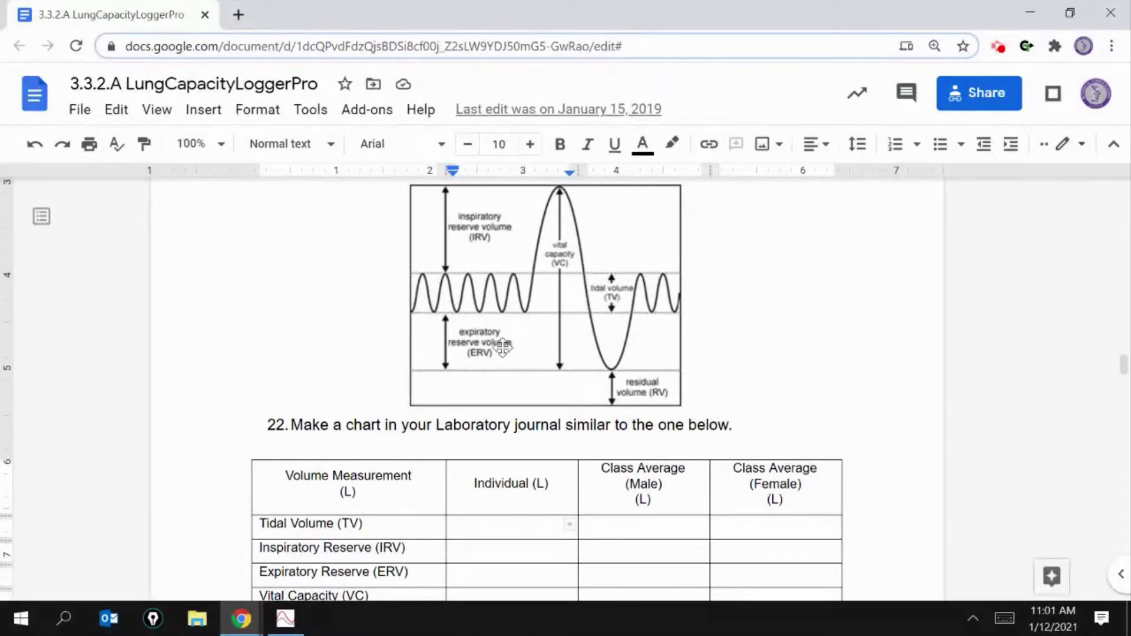
{"action": "scroll", "coordinate": [503, 347], "scroll_direction": "down", "scroll_amount": 1}
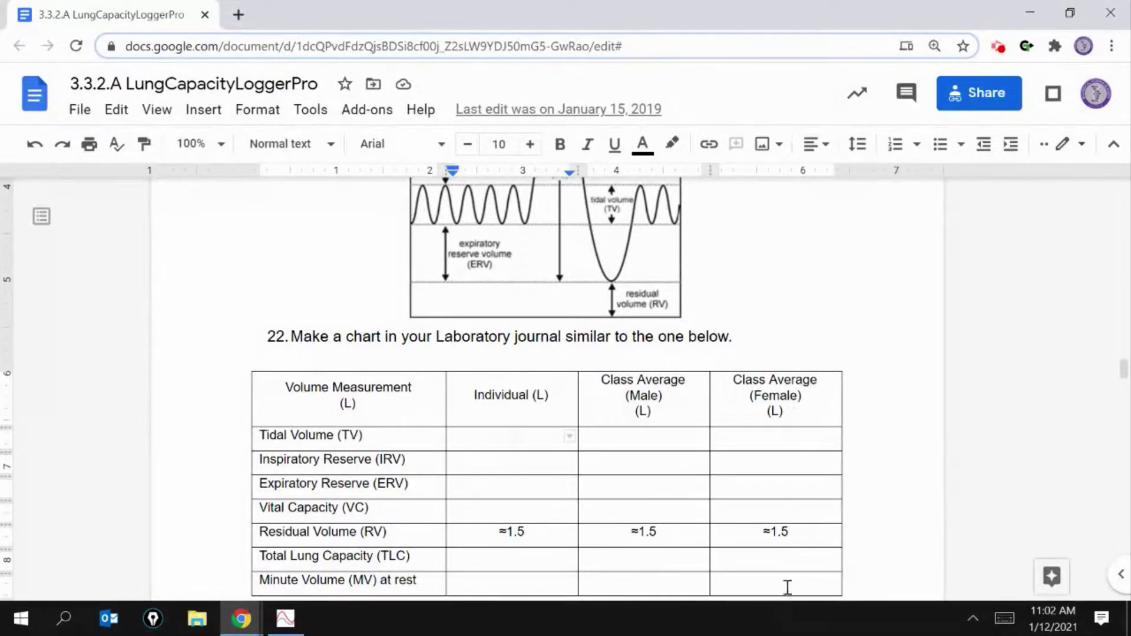
{"action": "scroll", "coordinate": [787, 587], "scroll_direction": "down", "scroll_amount": 3}
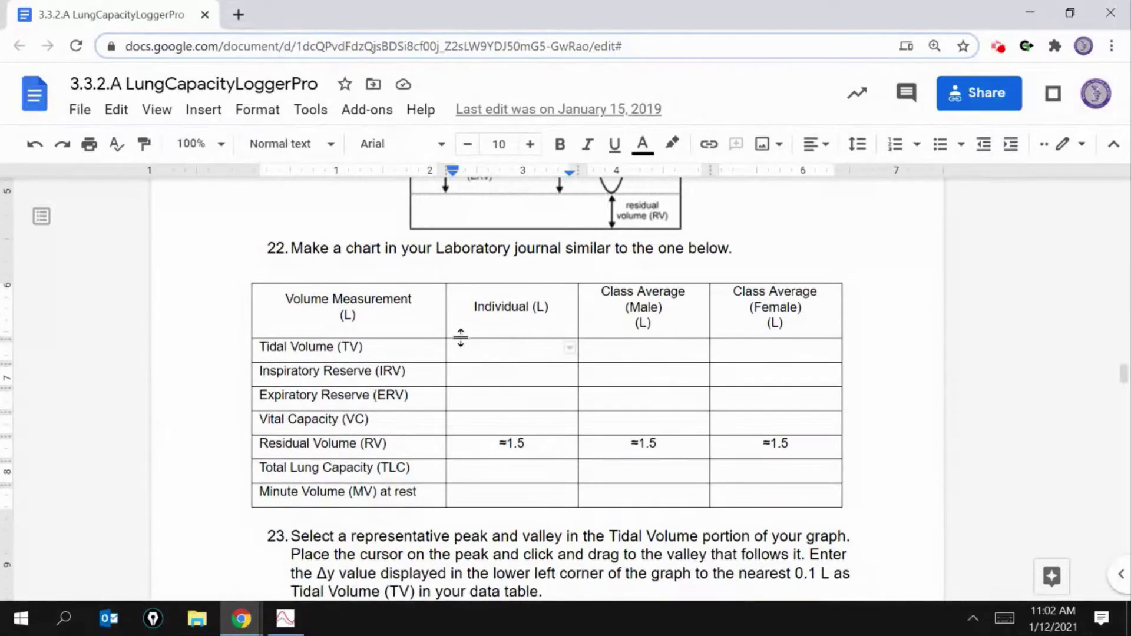
{"action": "scroll", "coordinate": [480, 373], "scroll_direction": "up", "scroll_amount": 3}
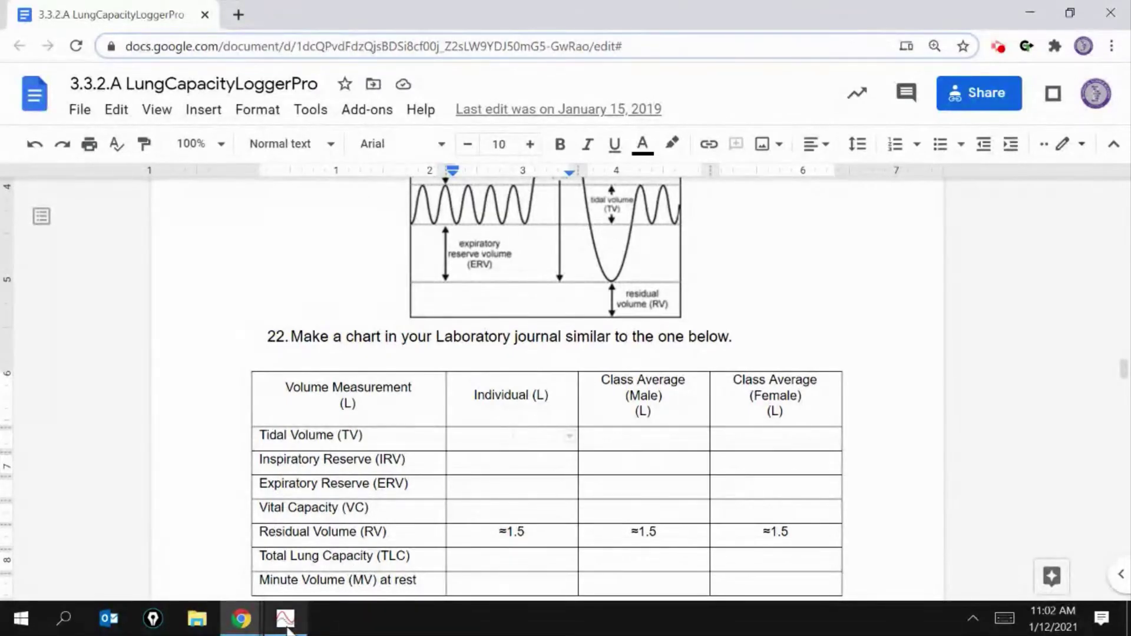
Switch to Vernier Graphical Analysis and plot only Volume (L) on the vertical axis, hiding Flow Rate (L/s)
{"action": "mouse_move", "coordinate": [286, 618]}
{"action": "left_click", "coordinate": [352, 548]}
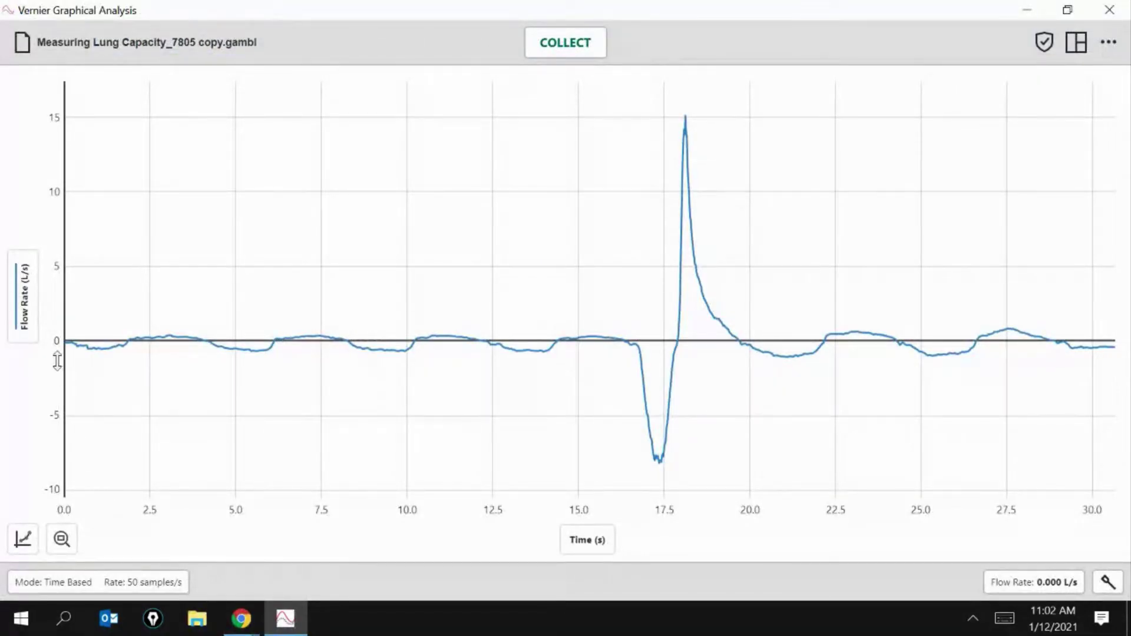
{"action": "left_click", "coordinate": [28, 311]}
{"action": "left_click", "coordinate": [75, 304]}
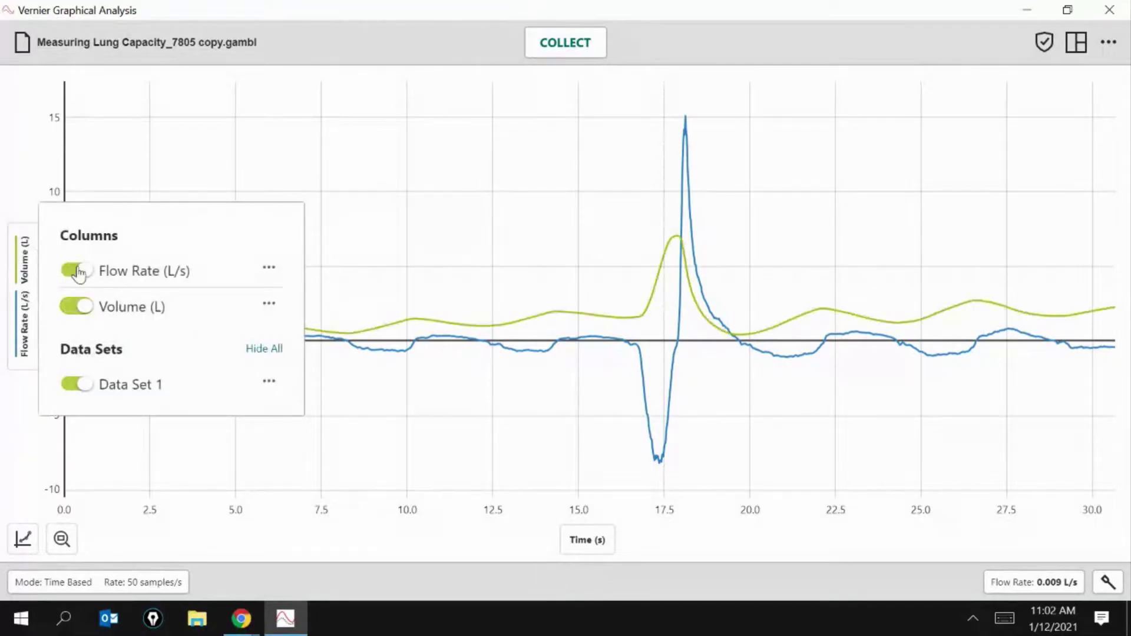
{"action": "left_click", "coordinate": [76, 270]}
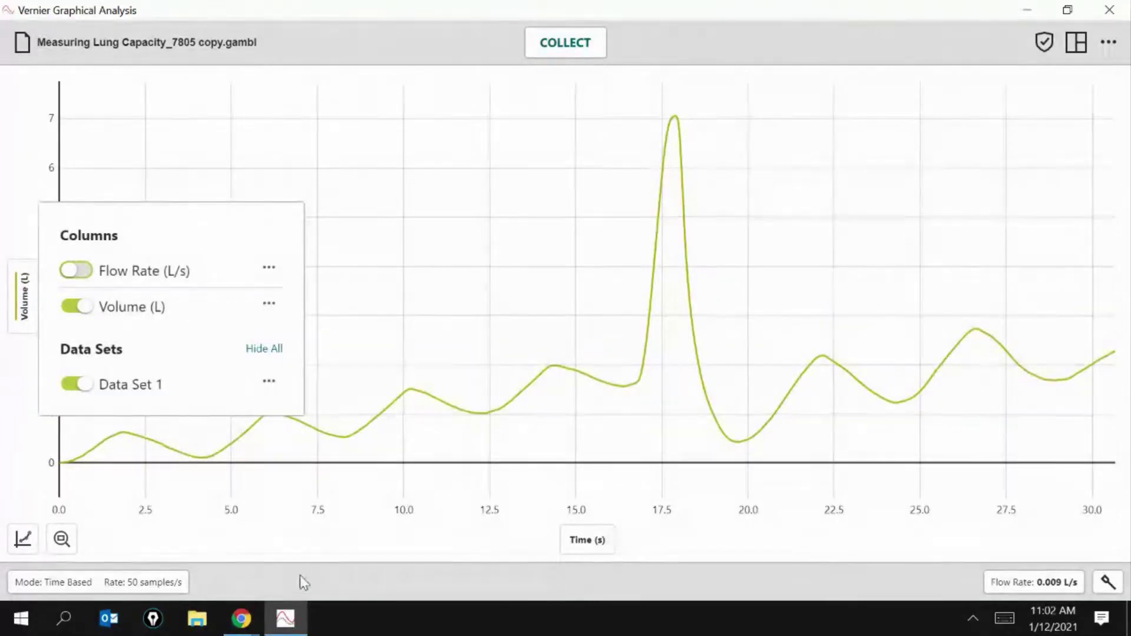
{"action": "left_click", "coordinate": [259, 558]}
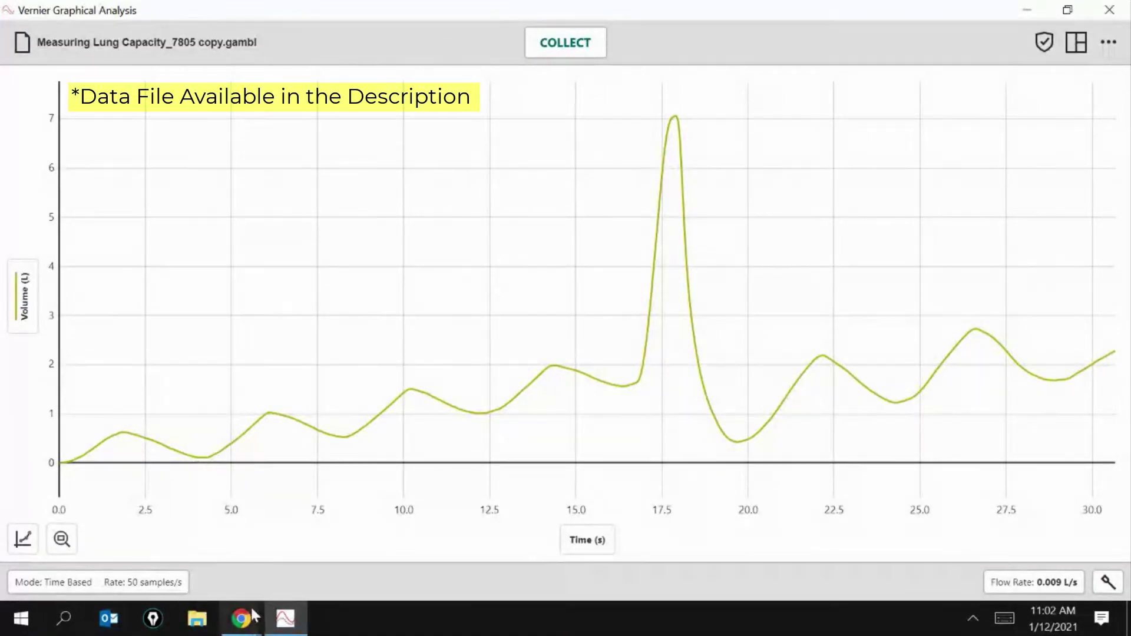
After checking the Tidal Volume row in the document, show statistics for the graph's first peak to its following valley, about 1.82 to 4.24 s
{"action": "mouse_move", "coordinate": [252, 618]}
{"action": "left_click", "coordinate": [429, 570]}
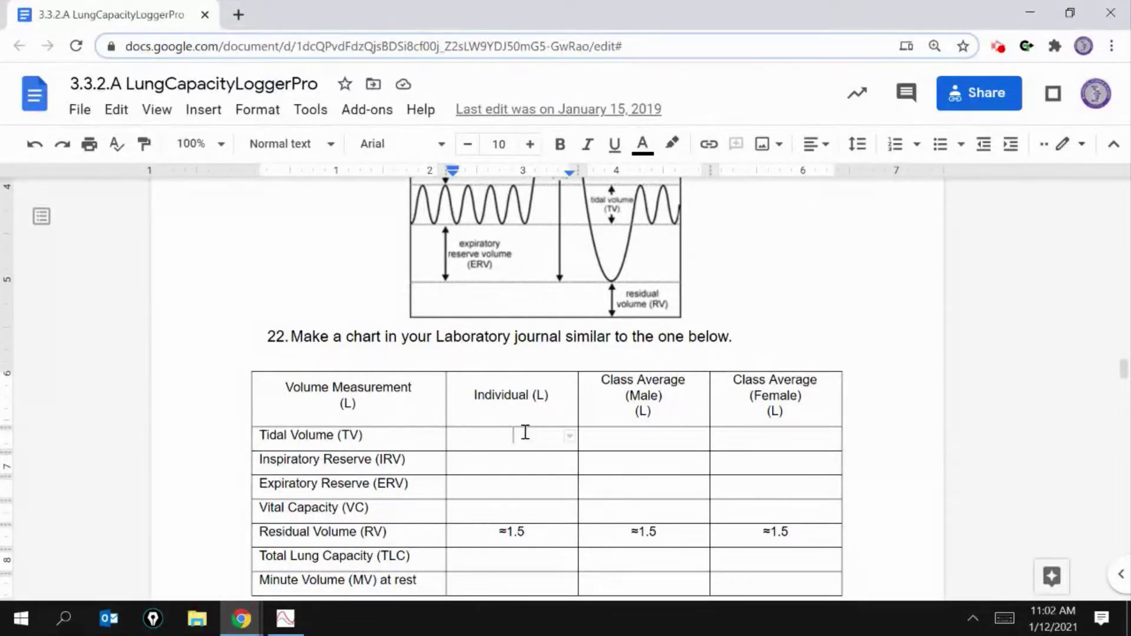
{"action": "left_click", "coordinate": [285, 618]}
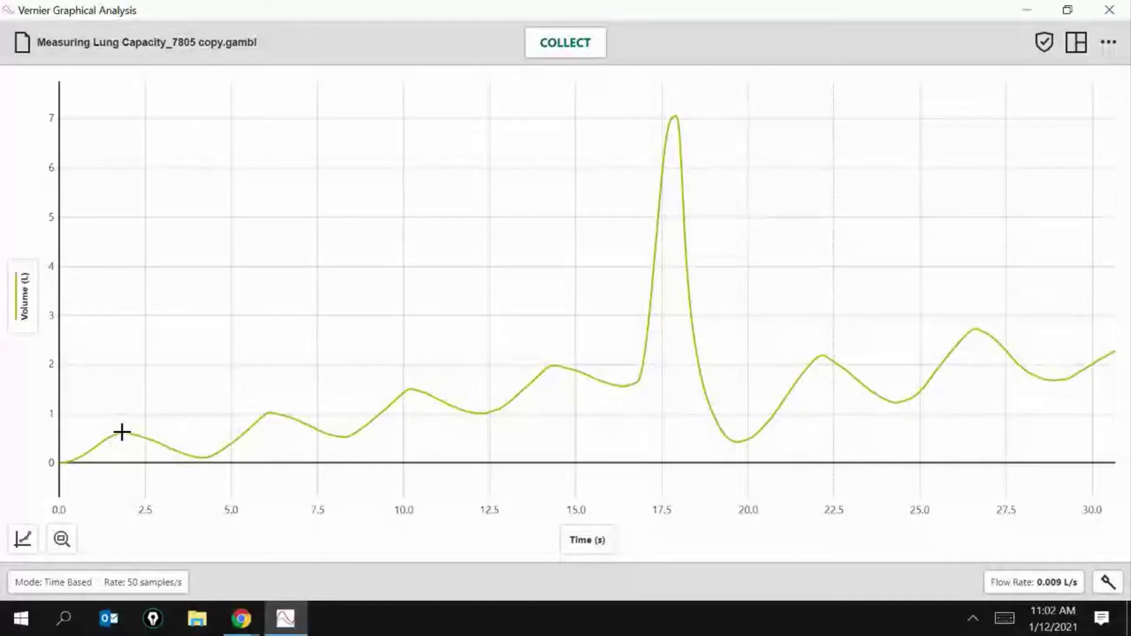
{"action": "left_click_drag", "start_coordinate": [122, 432], "coordinate": [205, 450]}
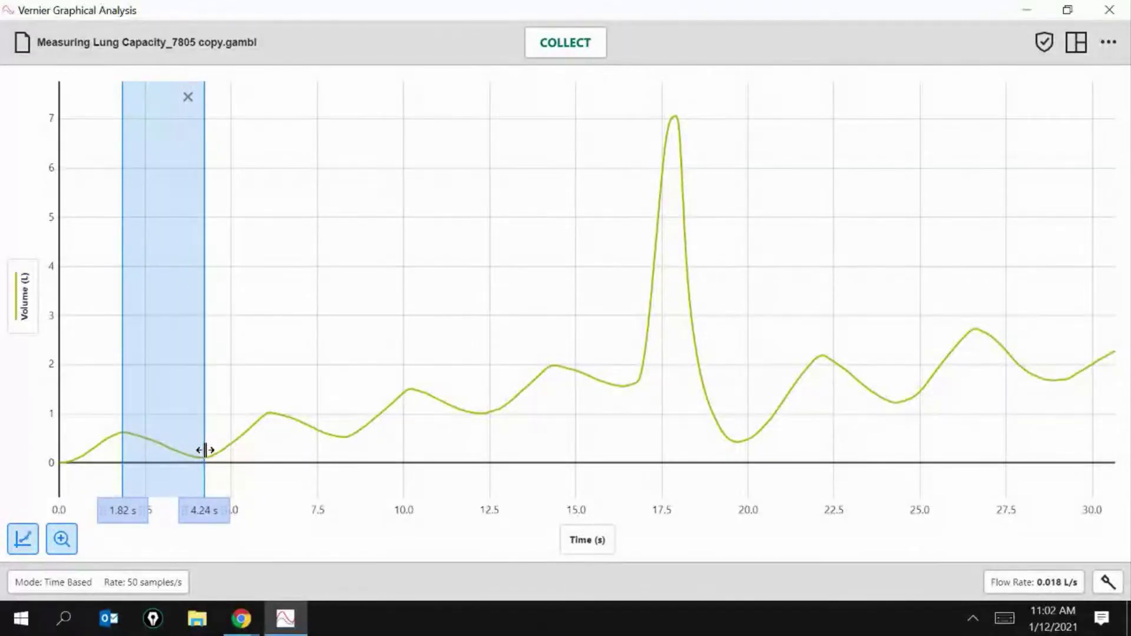
{"action": "left_click", "coordinate": [22, 538]}
{"action": "left_click", "coordinate": [108, 386]}
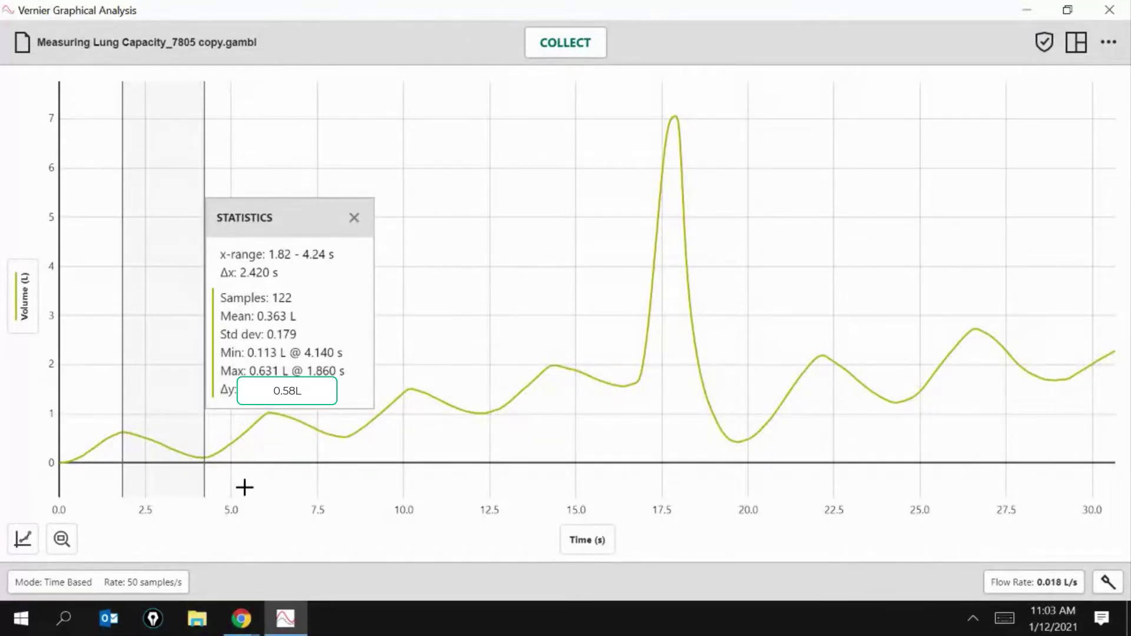
Switch to the lung capacity document and enter 0.58 as the individual Tidal Volume (TV)
{"action": "mouse_move", "coordinate": [236, 618]}
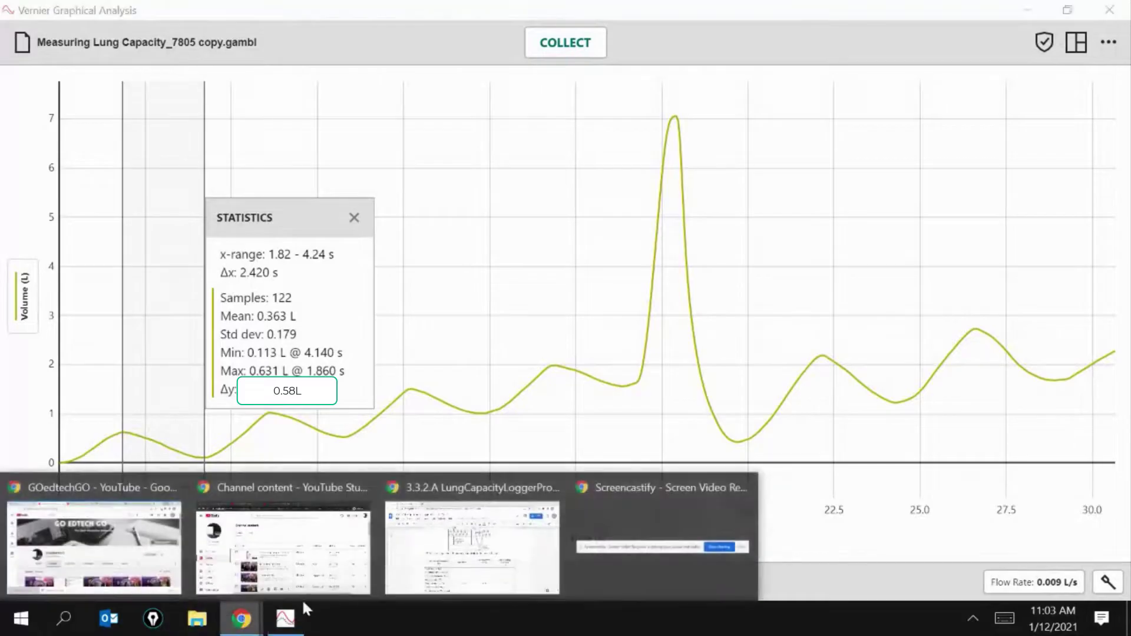
{"action": "left_click", "coordinate": [475, 553]}
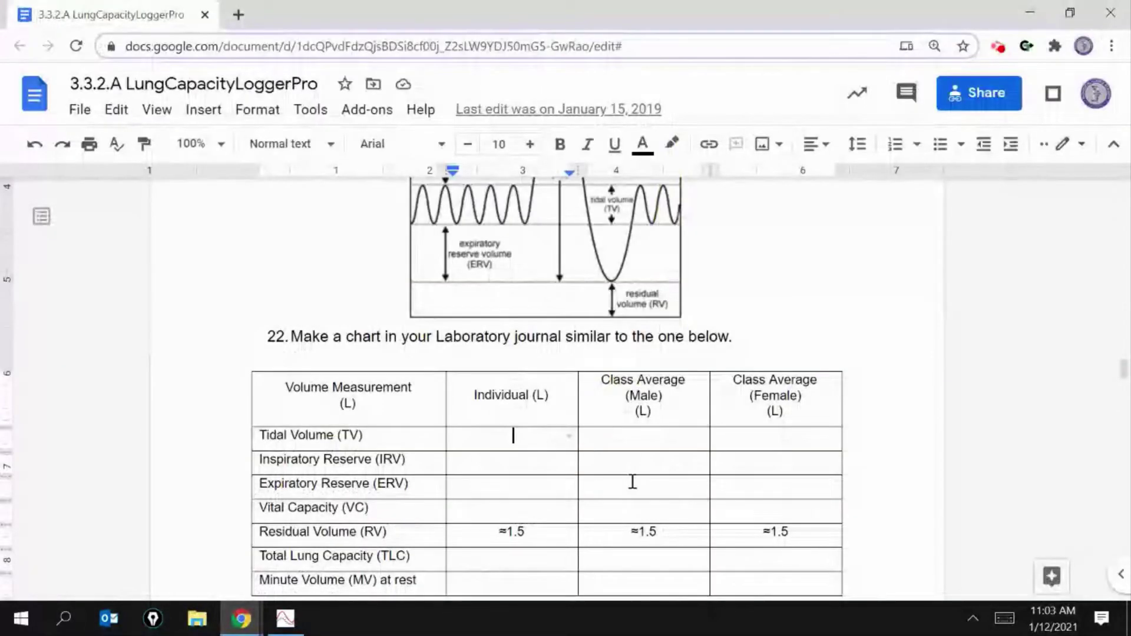
{"action": "type", "text": "0.58"}
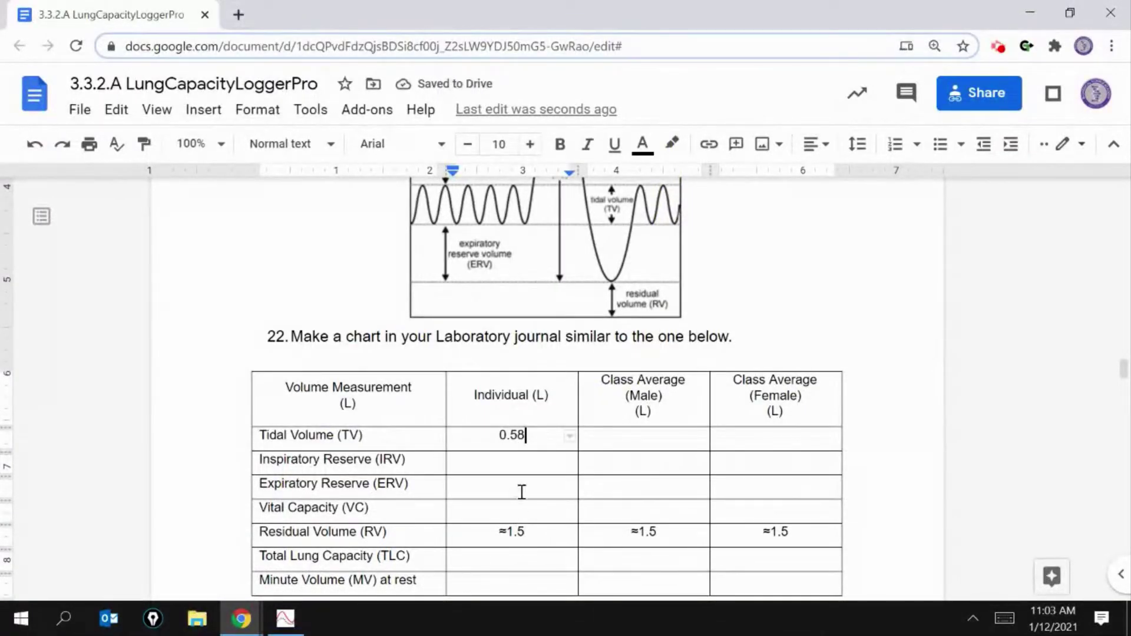
Check how Inspiratory Reserve Volume is defined in the term list and marked on the labeled diagram in item 21
{"action": "left_click", "coordinate": [521, 466]}
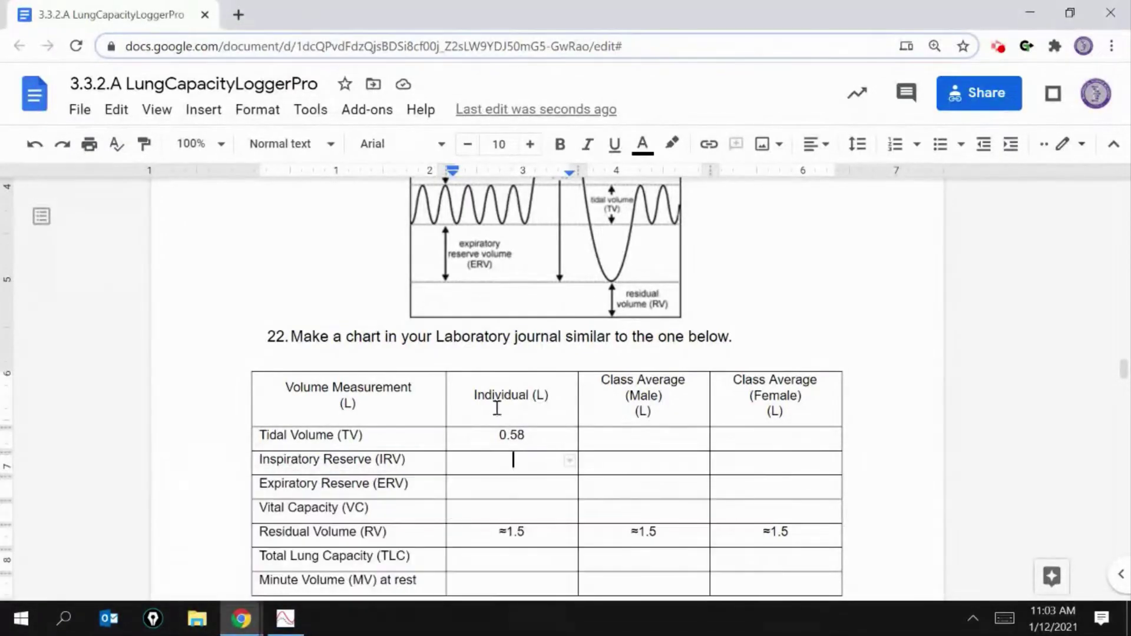
{"action": "left_click", "coordinate": [279, 623]}
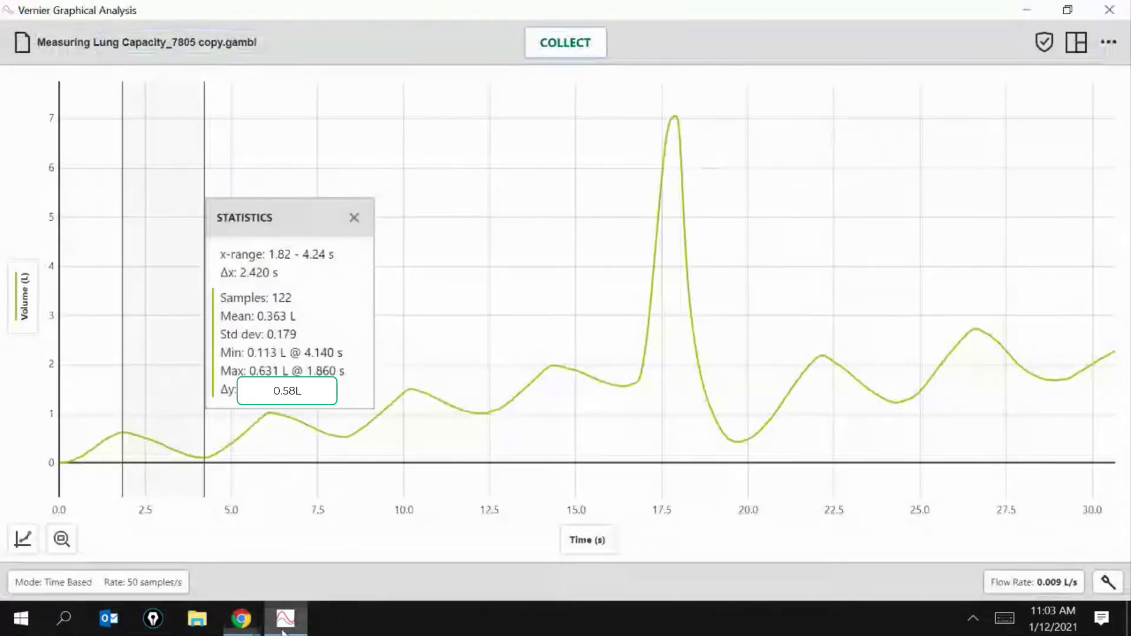
{"action": "mouse_move", "coordinate": [241, 618]}
{"action": "left_click", "coordinate": [474, 533]}
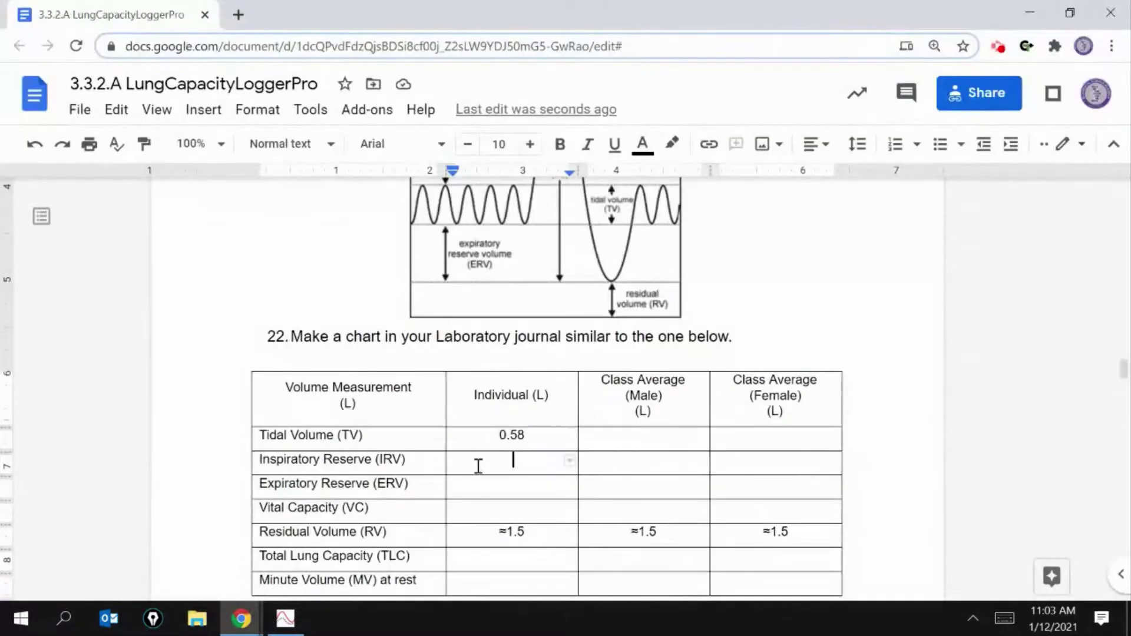
{"action": "scroll", "coordinate": [485, 452], "scroll_direction": "up", "scroll_amount": 20}
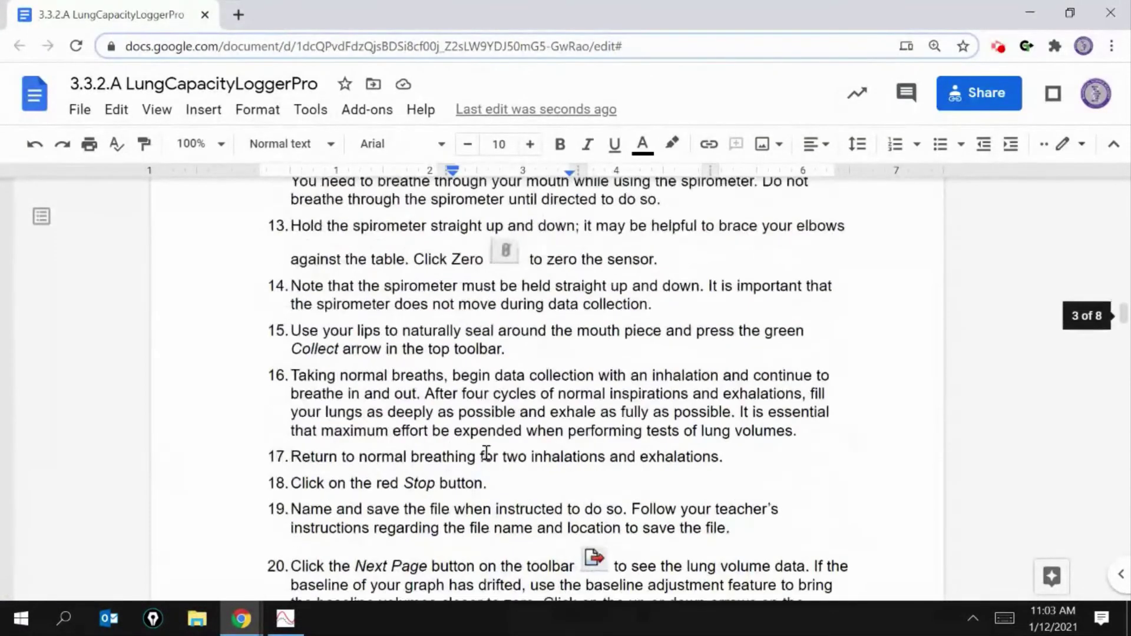
{"action": "scroll", "coordinate": [485, 452], "scroll_direction": "up", "scroll_amount": 12}
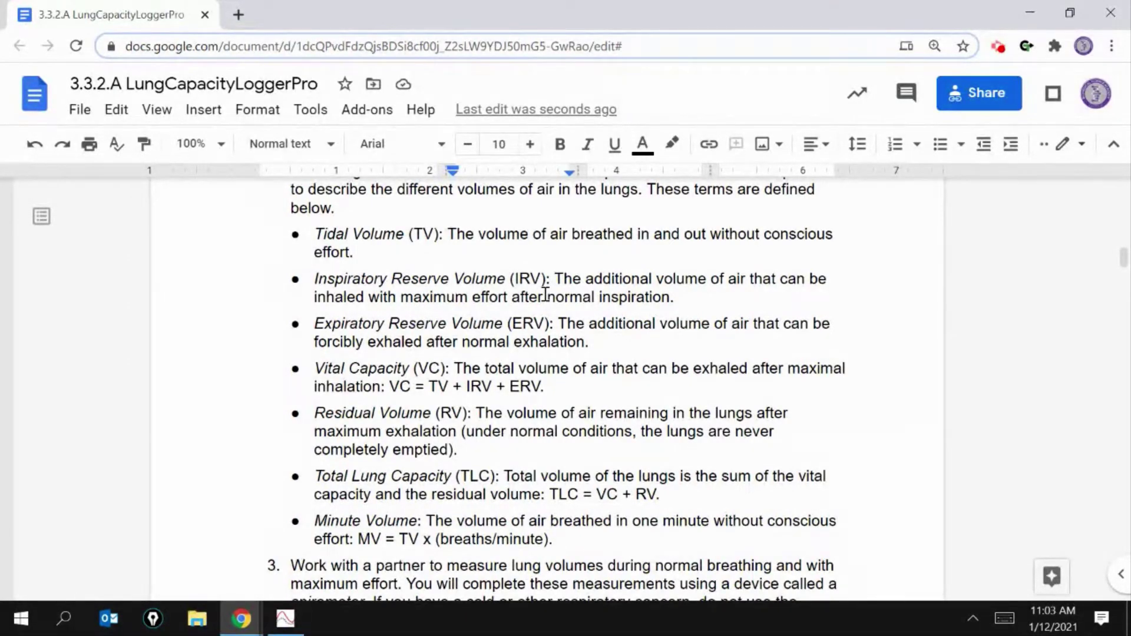
{"action": "scroll", "coordinate": [544, 293], "scroll_direction": "down", "scroll_amount": 15}
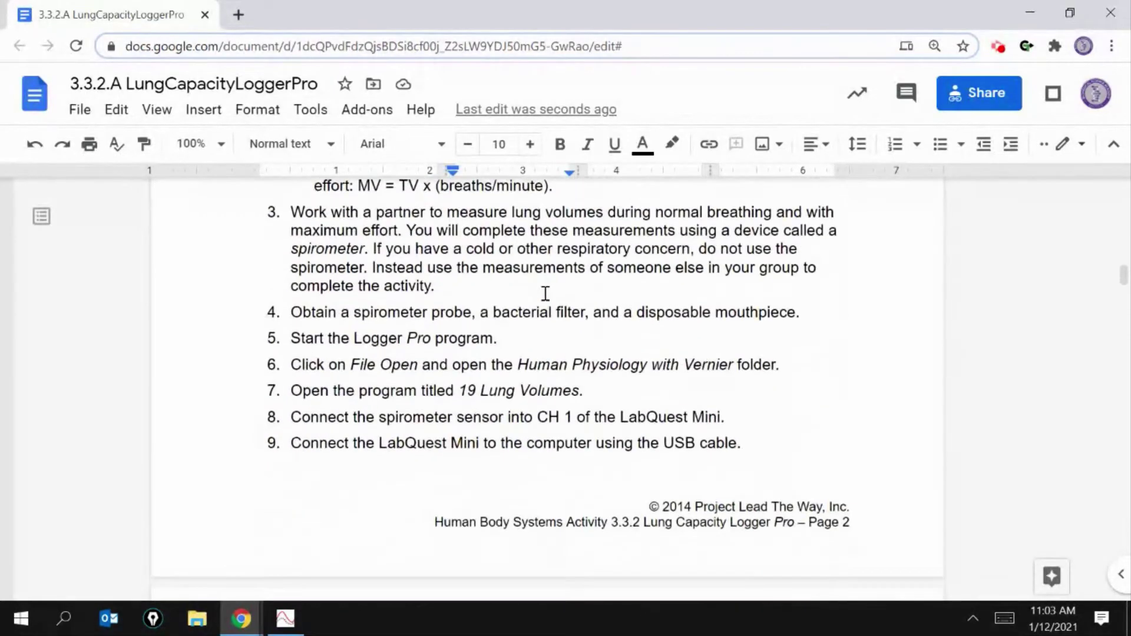
{"action": "scroll", "coordinate": [544, 292], "scroll_direction": "down", "scroll_amount": 15}
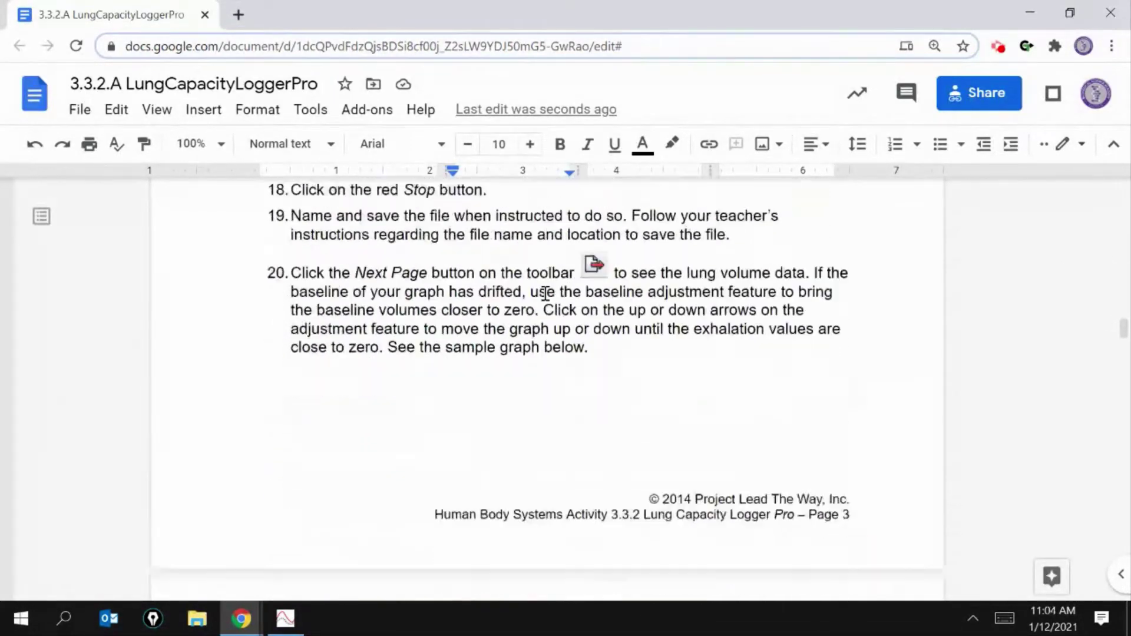
{"action": "scroll", "coordinate": [545, 293], "scroll_direction": "down", "scroll_amount": 2}
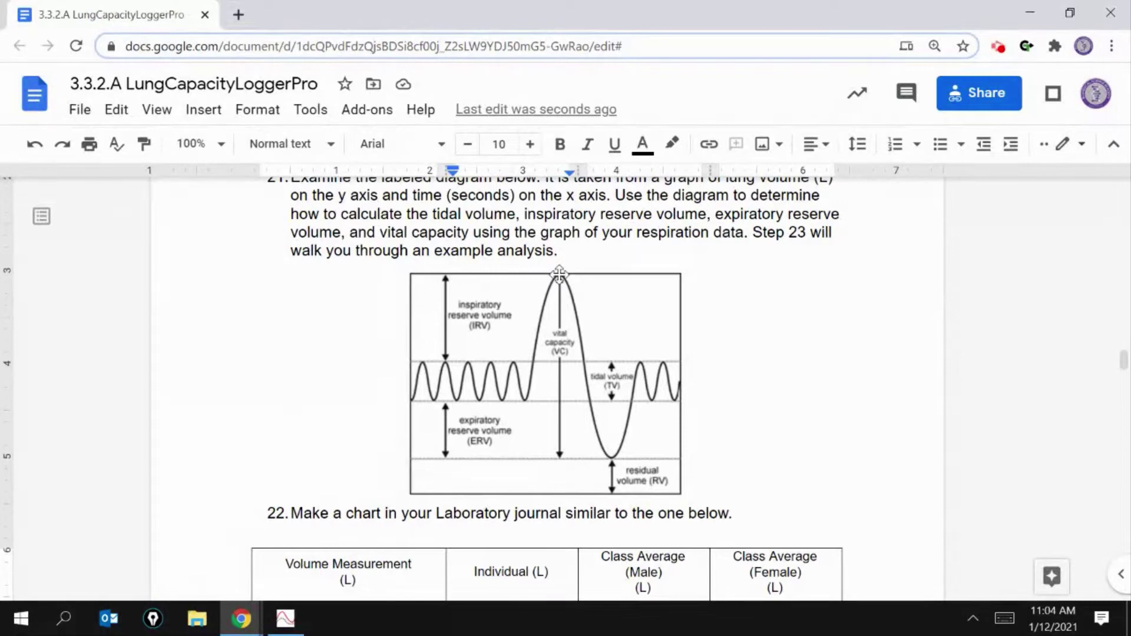
Switch to Vernier Graphical Analysis and replace the old statistics with statistics from the last tidal peak to the tallest peak, about 14.30 to 17.88 s
{"action": "left_click", "coordinate": [285, 618]}
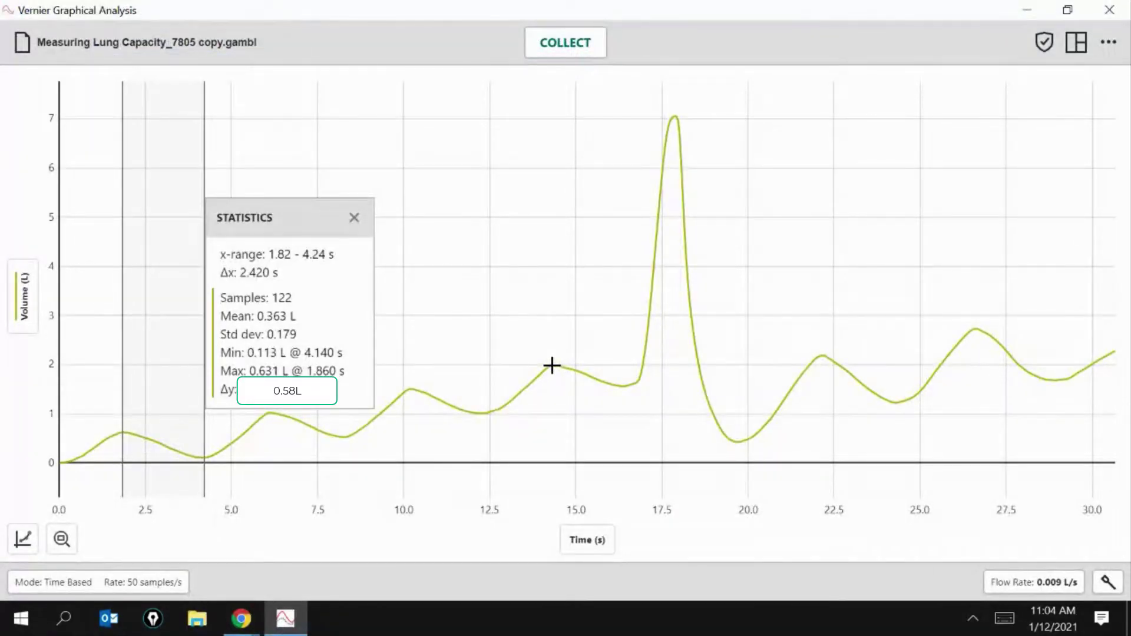
{"action": "left_click", "coordinate": [355, 219]}
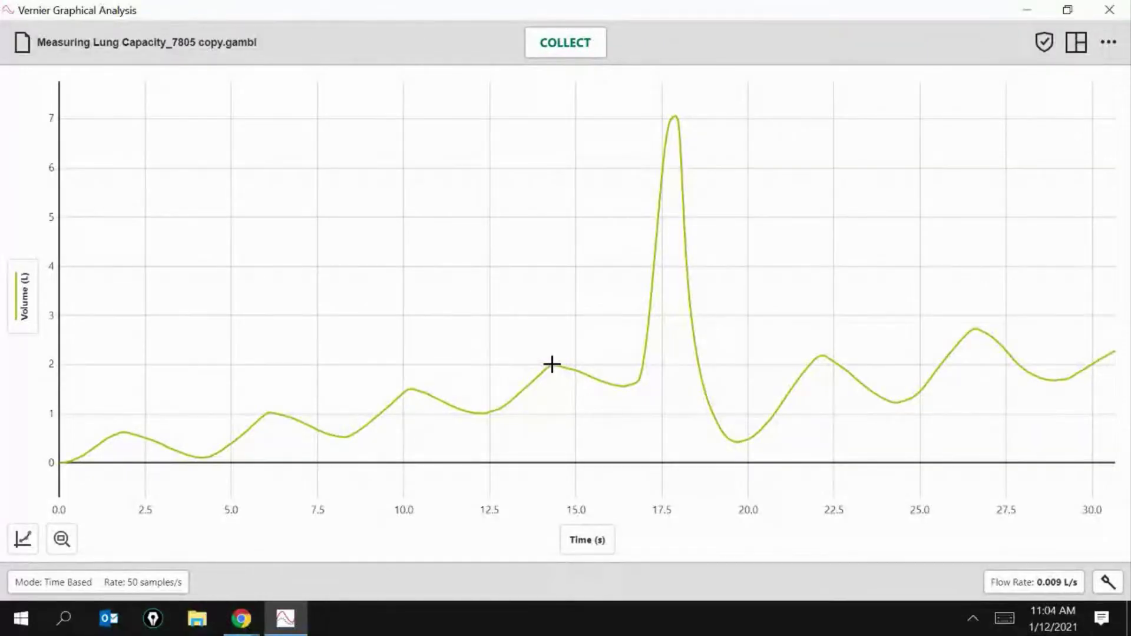
{"action": "mouse_move", "coordinate": [552, 365]}
{"action": "left_mouse_down"}
{"action": "mouse_move", "coordinate": [639, 247]}
{"action": "mouse_move", "coordinate": [674, 229]}
{"action": "left_mouse_up"}
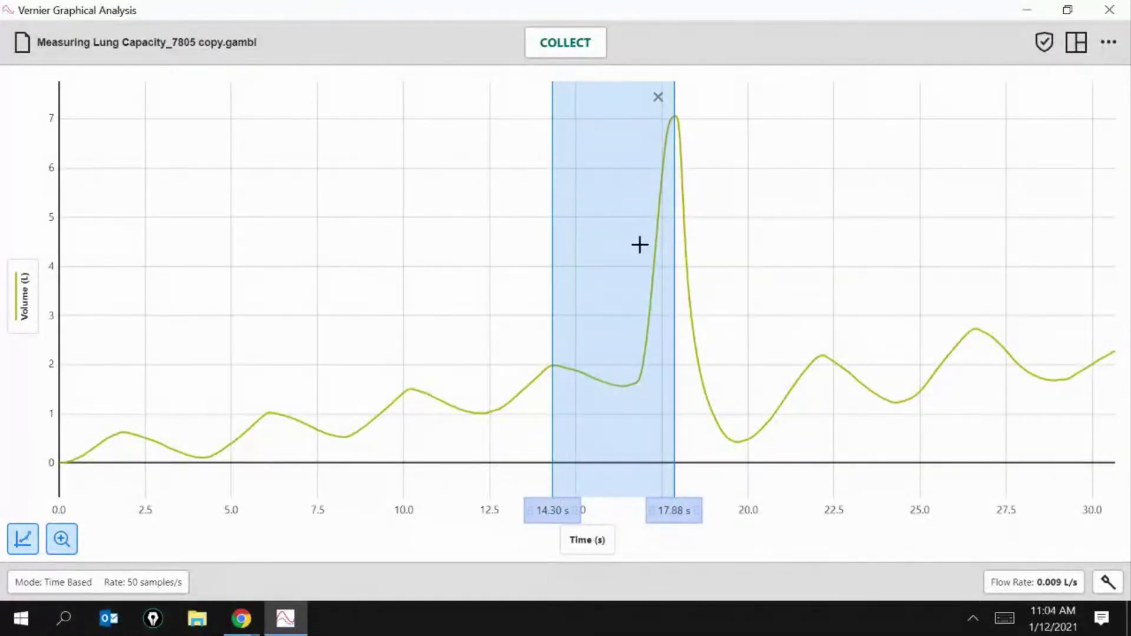
{"action": "left_click", "coordinate": [22, 546]}
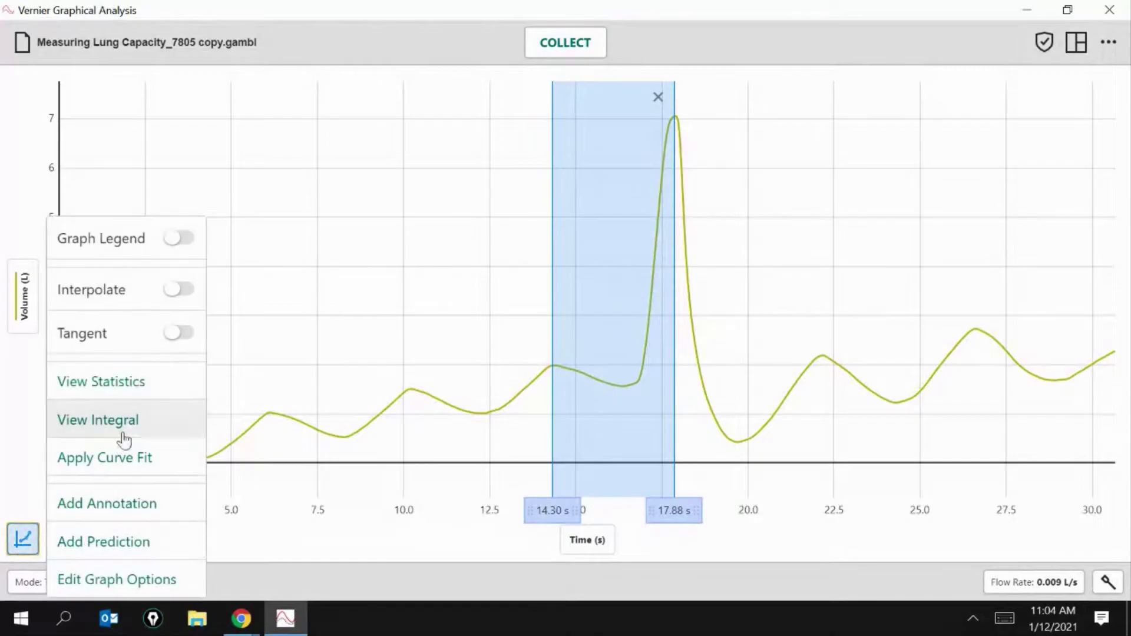
{"action": "left_click", "coordinate": [128, 380]}
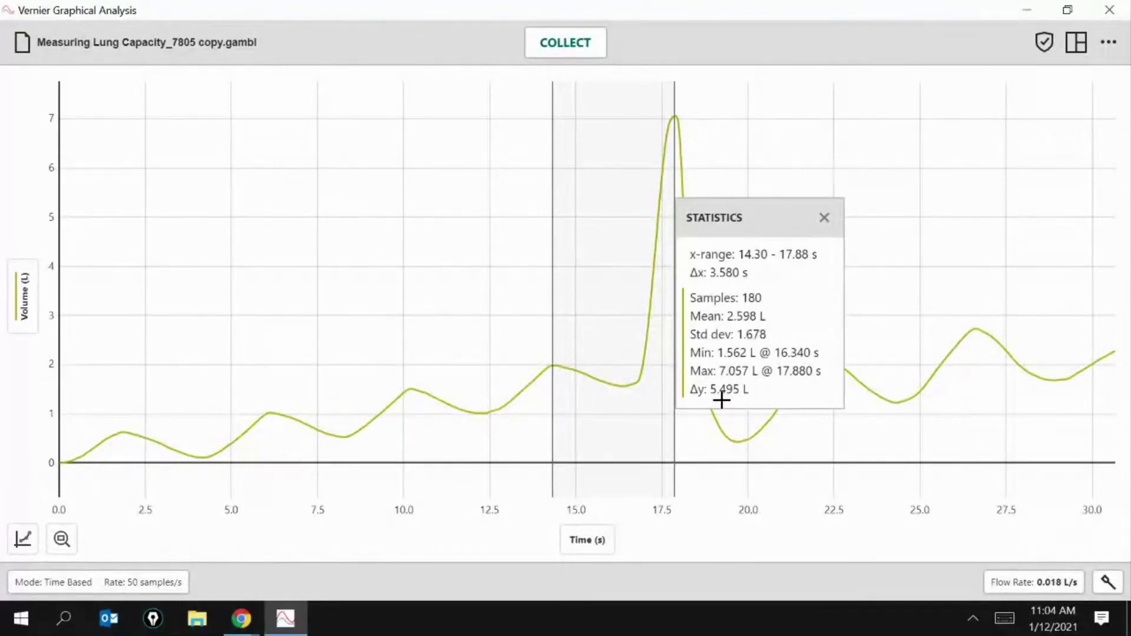
Switch to the lung capacity document and enter 5.50 as the individual Inspiratory Reserve (IRV) in the item 22 table
{"action": "mouse_move", "coordinate": [241, 618]}
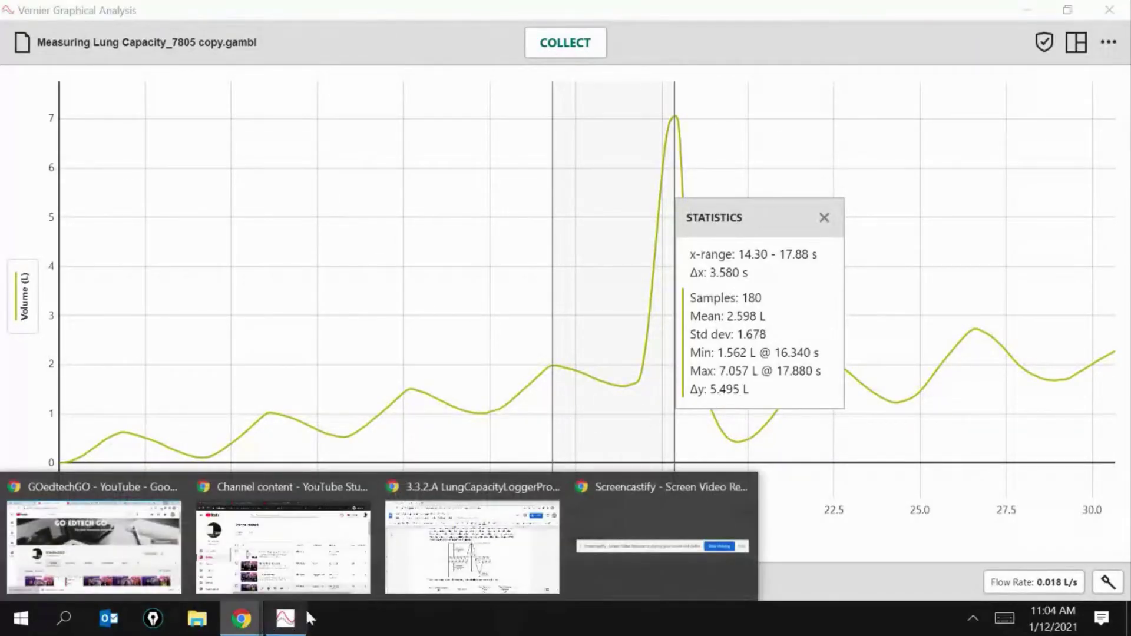
{"action": "left_click", "coordinate": [462, 567]}
{"action": "scroll", "coordinate": [530, 436], "scroll_direction": "down", "scroll_amount": 5}
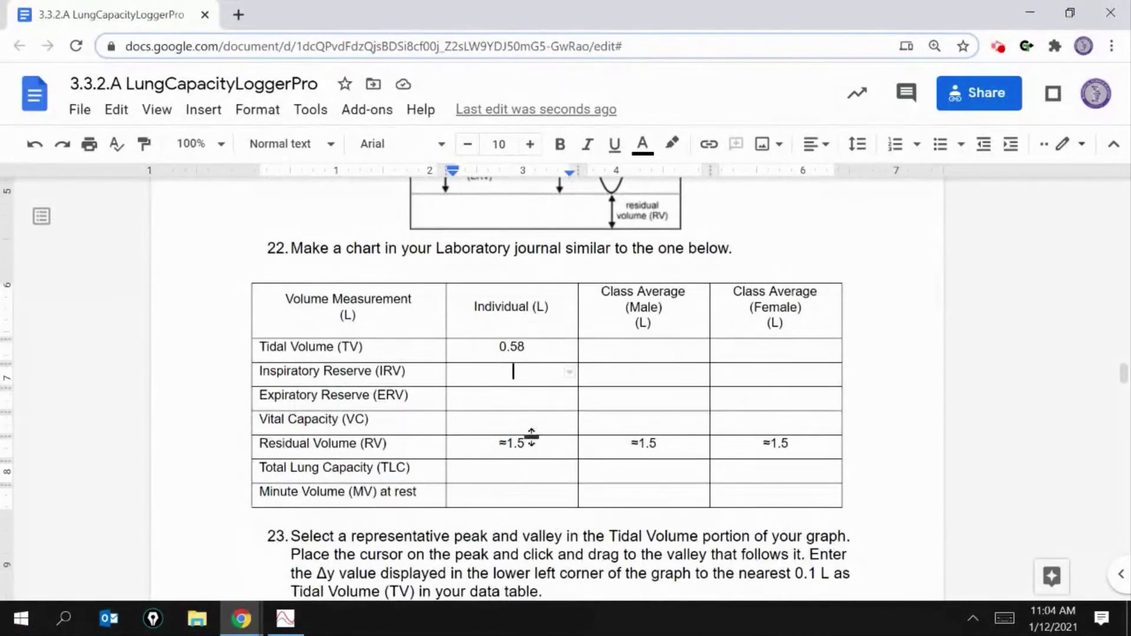
{"action": "left_click", "coordinate": [514, 372]}
{"action": "type", "text": "5"}
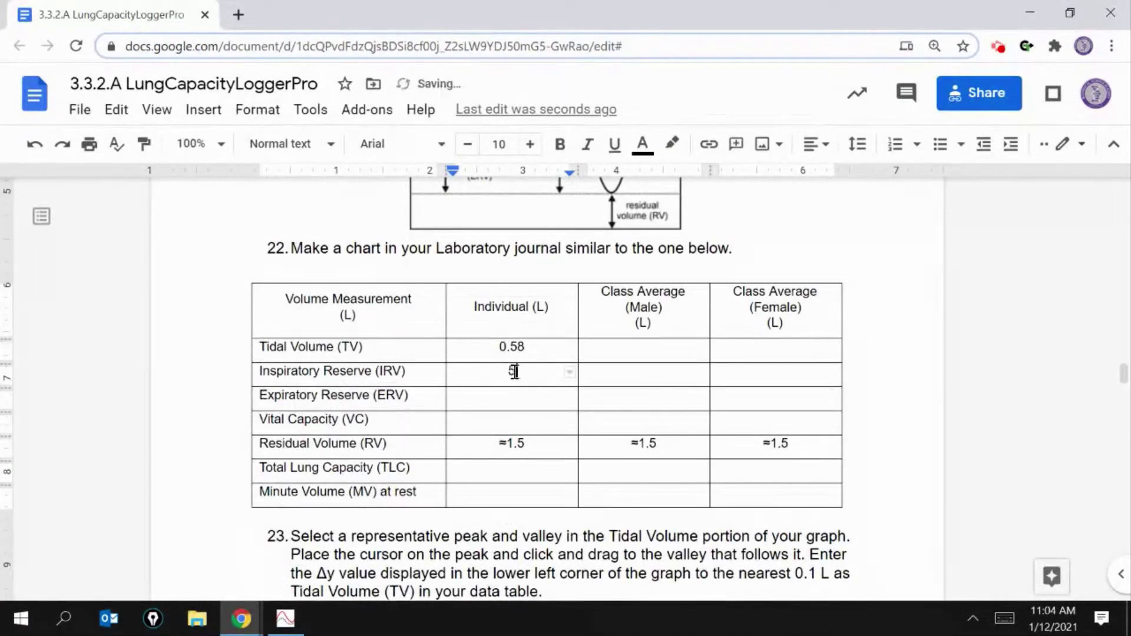
{"action": "type", "text": ".50"}
Select the individual Expiratory Reserve cell, and in Vernier Graphical Analysis show statistics from the deep valley to the following valley, about 19.68 to 24.46 s
{"action": "left_click", "coordinate": [507, 396]}
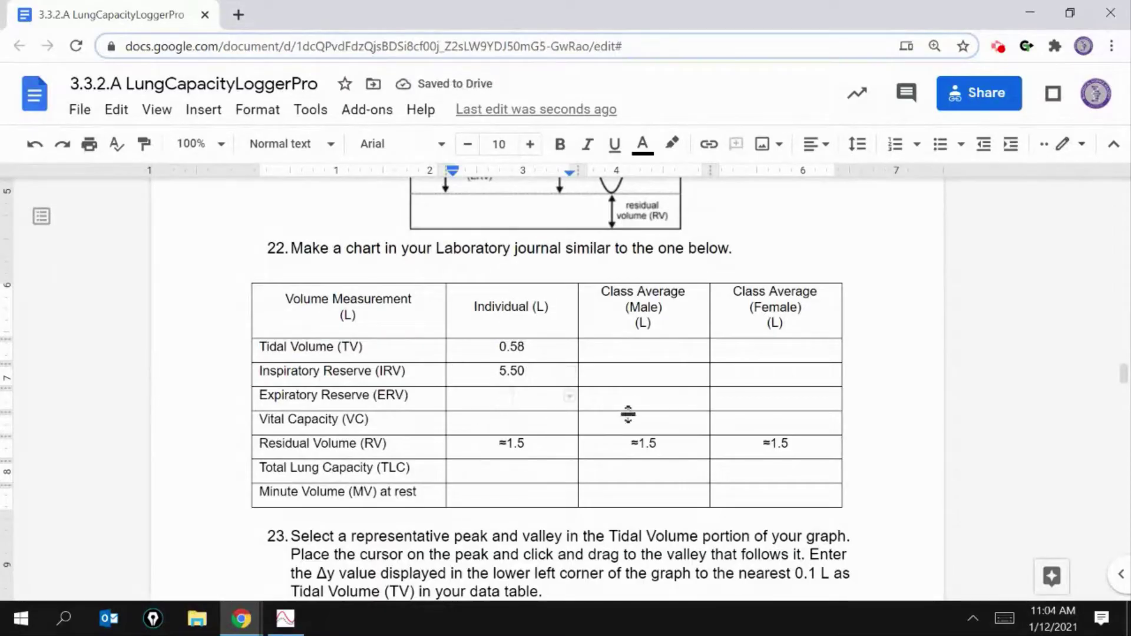
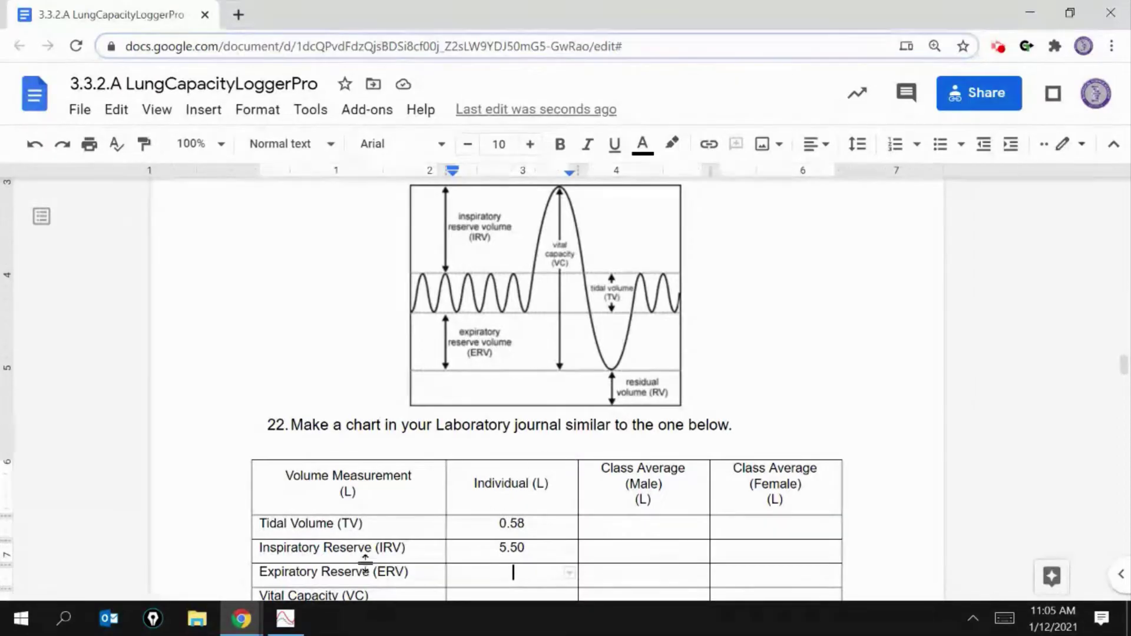
{"action": "key", "text": "alt+Tab"}
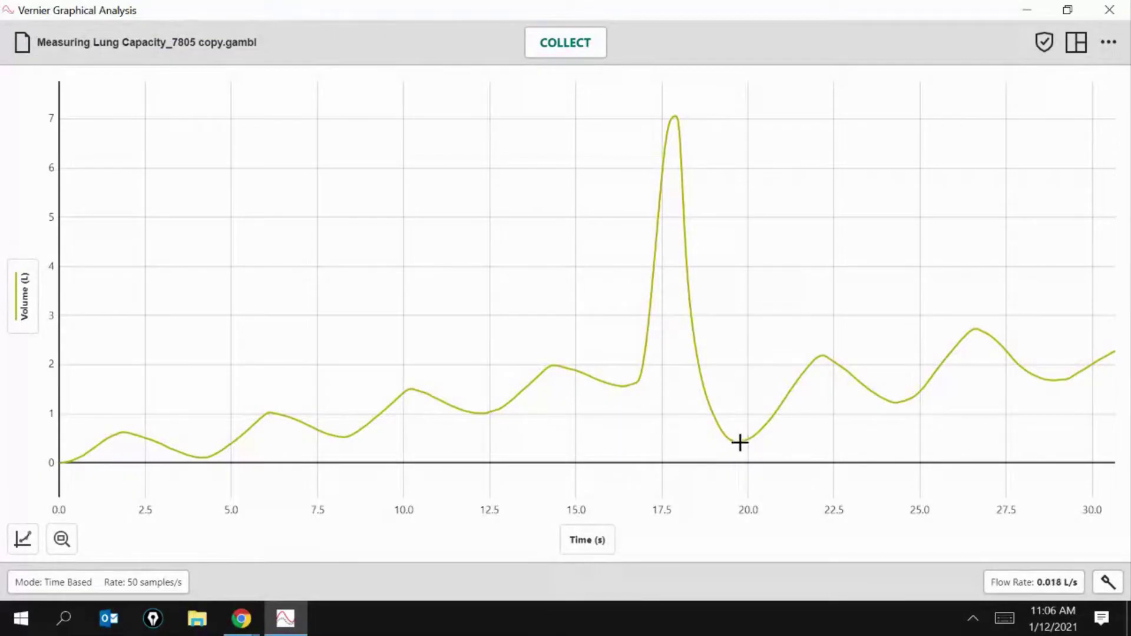
{"action": "left_click_drag", "start_coordinate": [737, 444], "coordinate": [901, 436]}
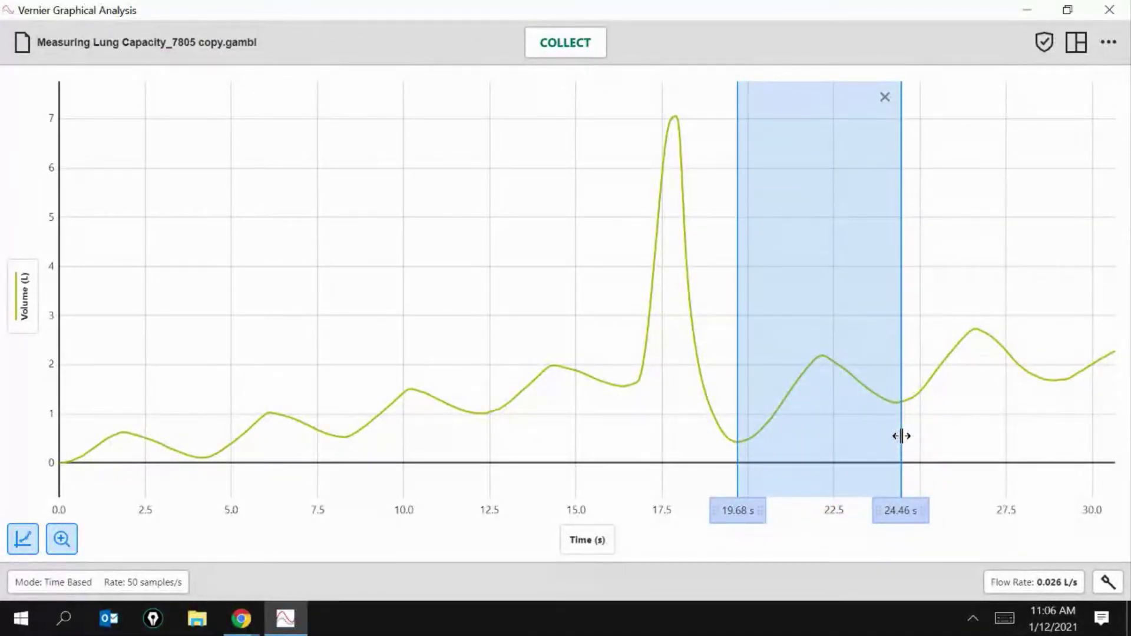
{"action": "left_click", "coordinate": [23, 540]}
{"action": "left_click", "coordinate": [121, 390]}
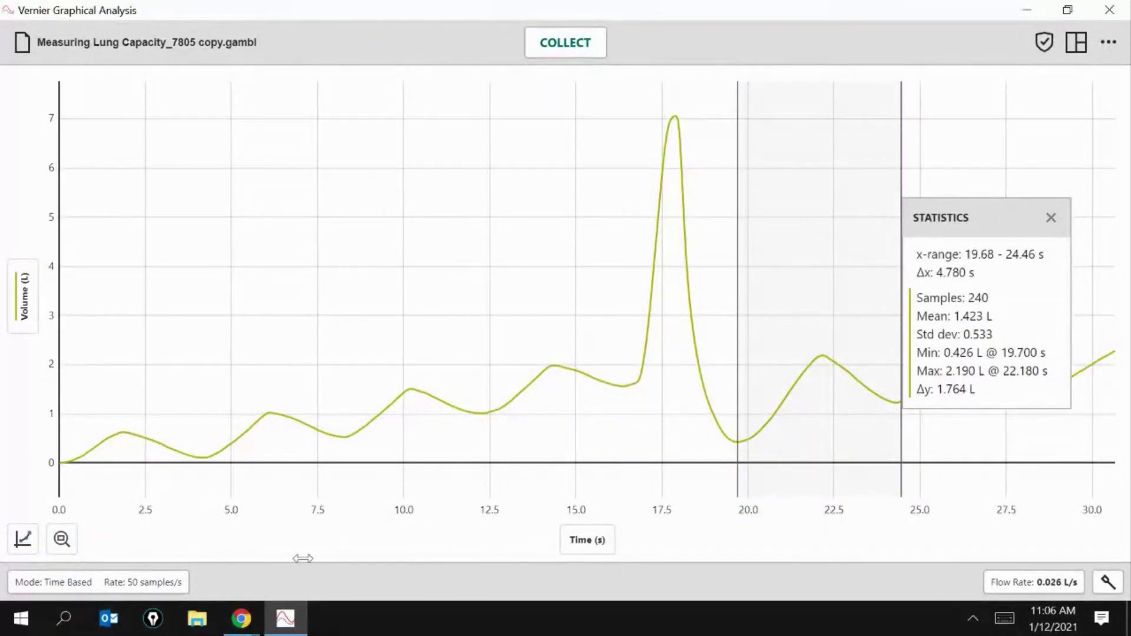
Switch to the lung capacity document and enter 1.76 as the individual Expiratory Reserve (ERV)
{"action": "mouse_move", "coordinate": [269, 632]}
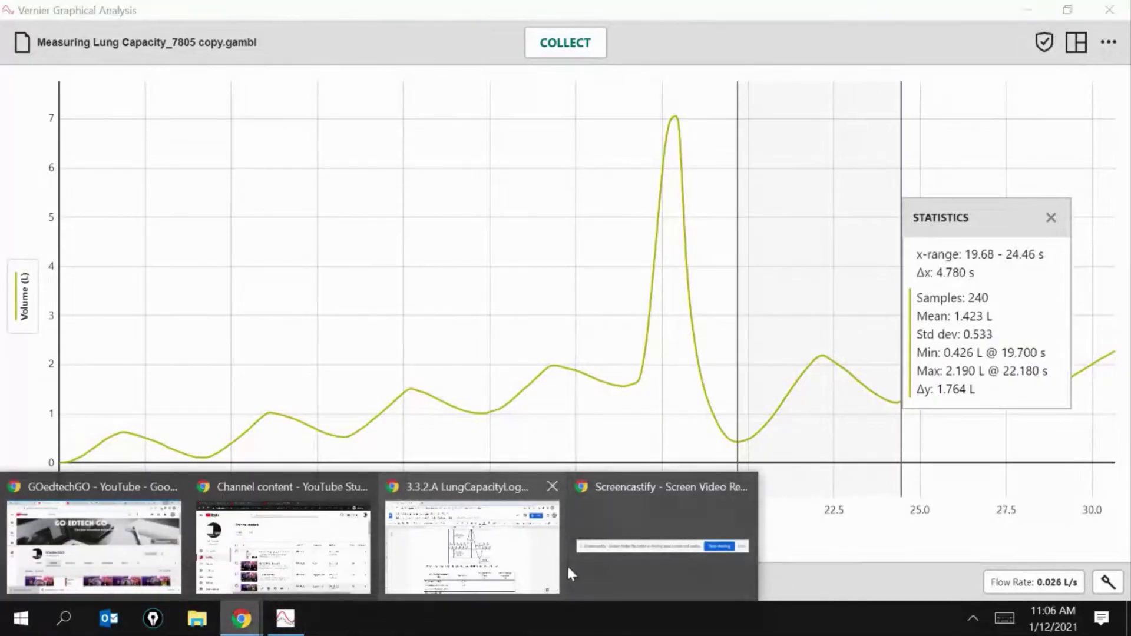
{"action": "left_click", "coordinate": [507, 554]}
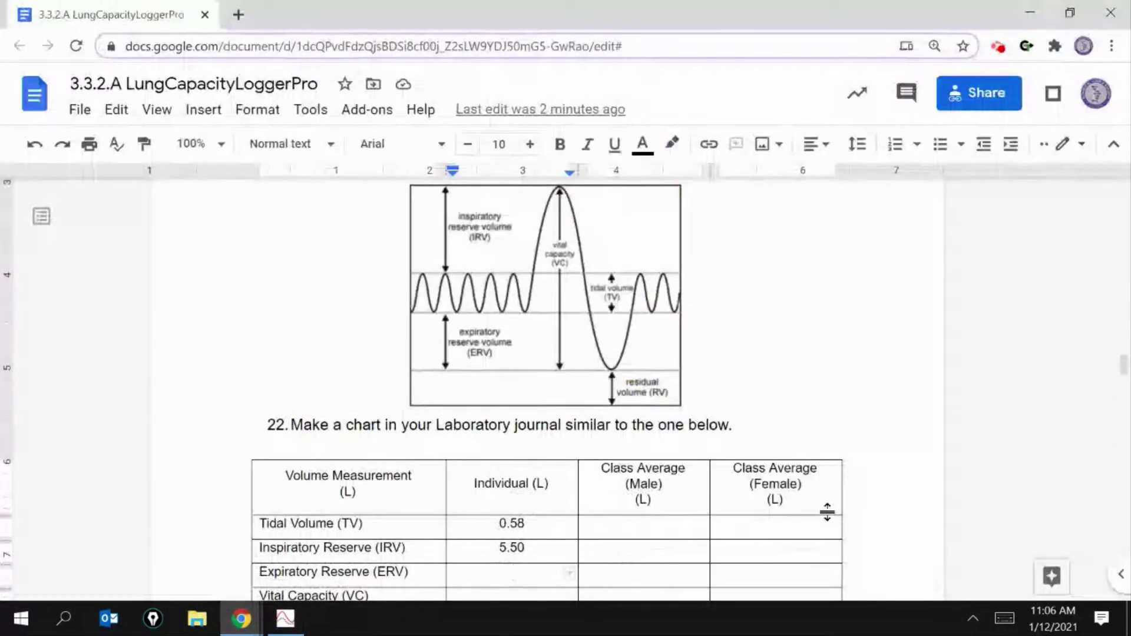
{"action": "type", "text": "1.86"}
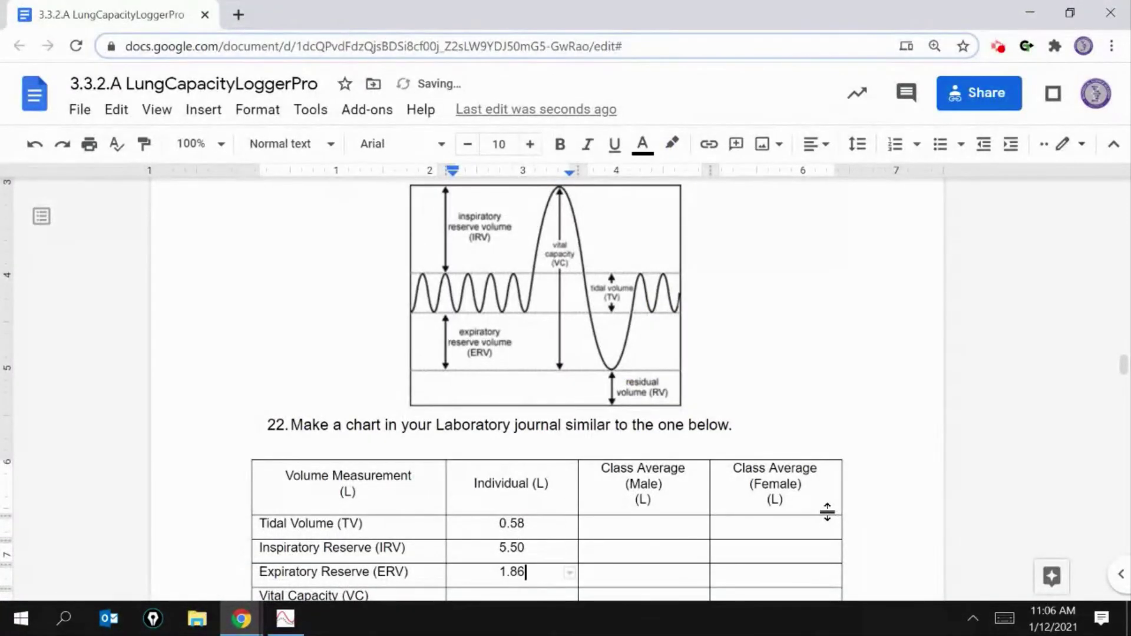
{"action": "key", "text": "BackSpace"}
{"action": "key", "text": "BackSpace"}
{"action": "key", "text": "BackSpace"}
{"action": "type", "text": ".76"}
Look up the Vital Capacity formula in the term list and enter 7.84 as the individual Vital Capacity (VC) in the item 22 table
{"action": "scroll", "coordinate": [557, 489], "scroll_direction": "down", "scroll_amount": 3}
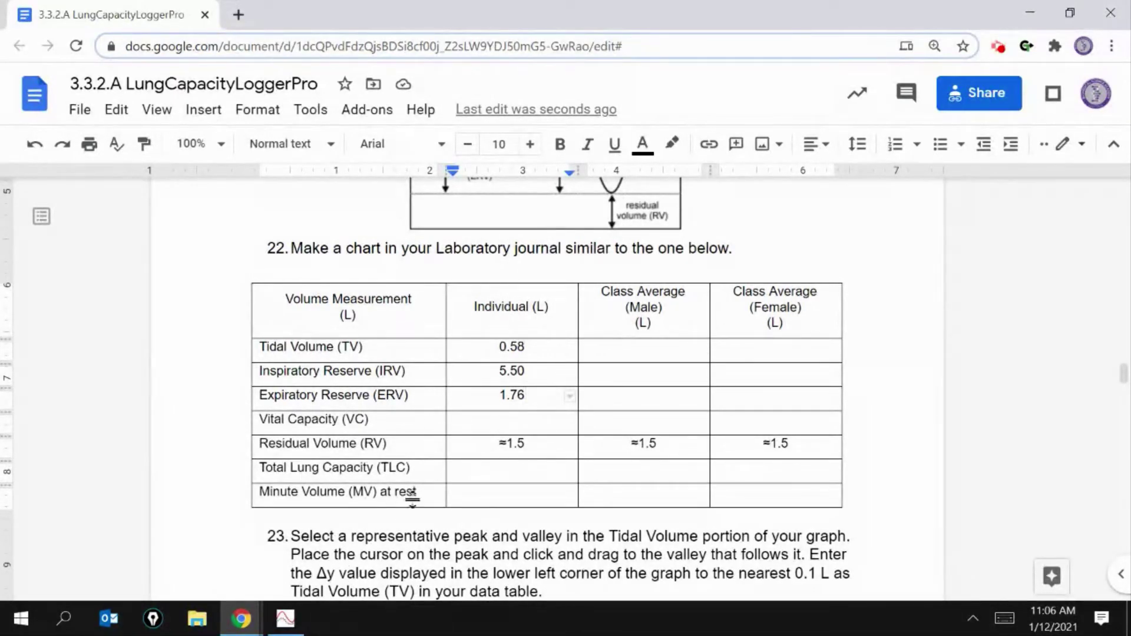
{"action": "scroll", "coordinate": [457, 467], "scroll_direction": "up", "scroll_amount": 15}
{"action": "scroll", "coordinate": [460, 467], "scroll_direction": "up", "scroll_amount": 15}
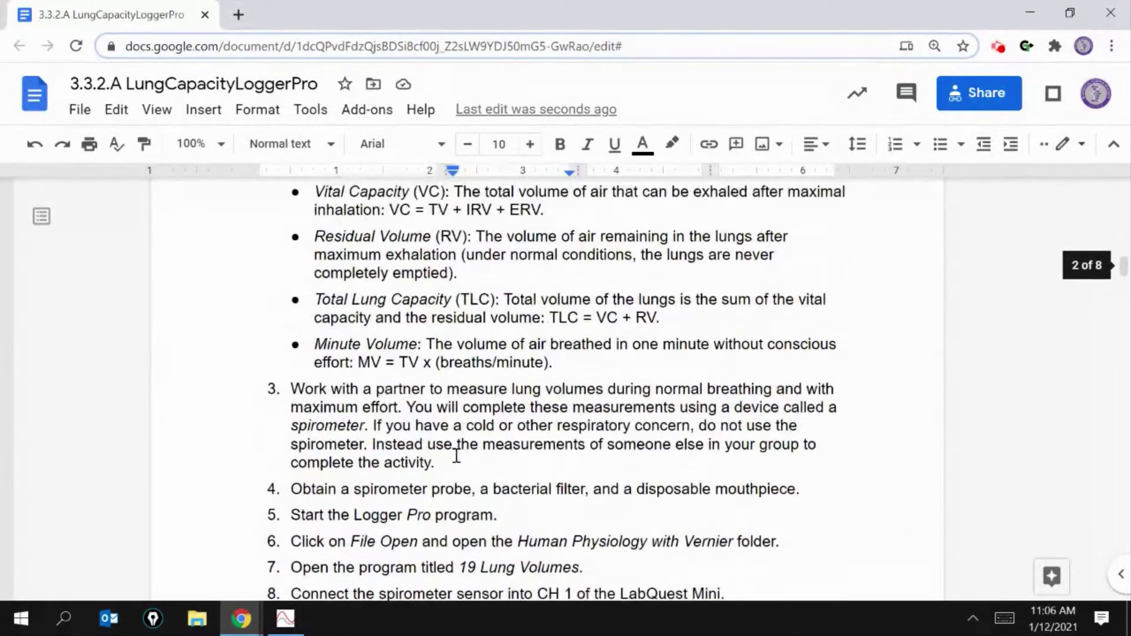
{"action": "scroll", "coordinate": [458, 456], "scroll_direction": "up", "scroll_amount": 3}
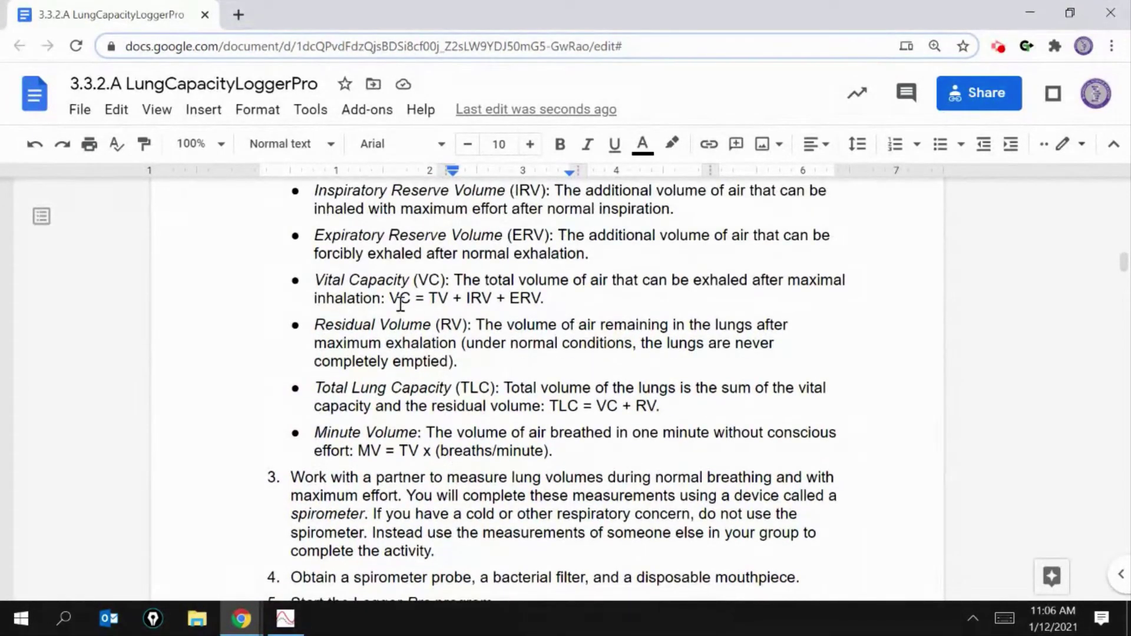
{"action": "scroll", "coordinate": [341, 246], "scroll_direction": "up", "scroll_amount": 3}
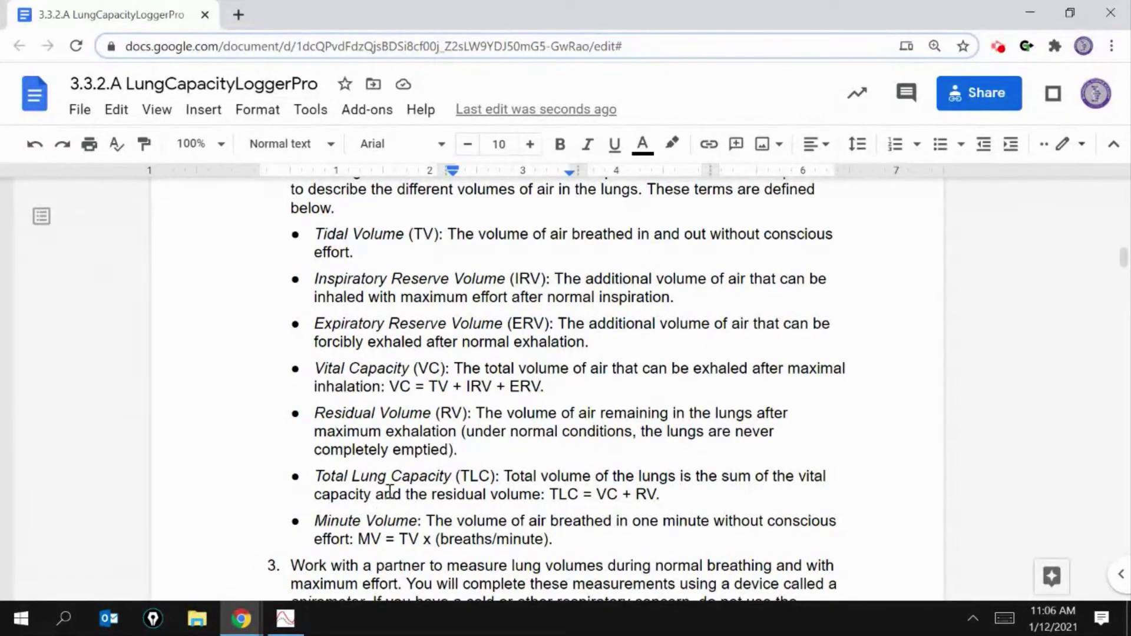
{"action": "scroll", "coordinate": [480, 458], "scroll_direction": "down", "scroll_amount": 20}
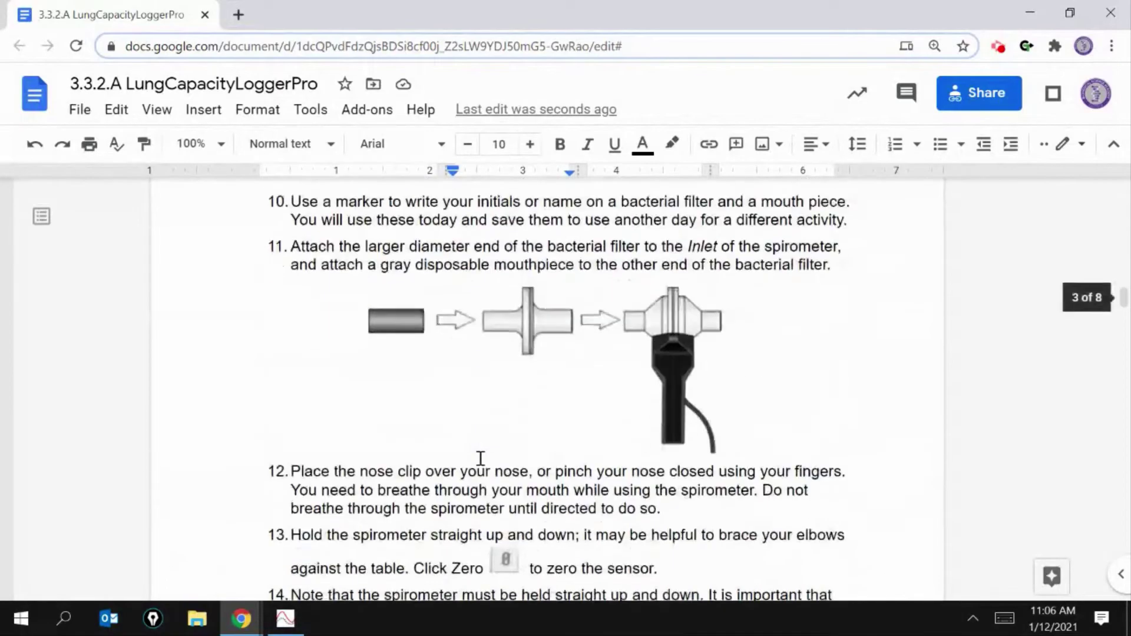
{"action": "scroll", "coordinate": [480, 458], "scroll_direction": "down", "scroll_amount": 15}
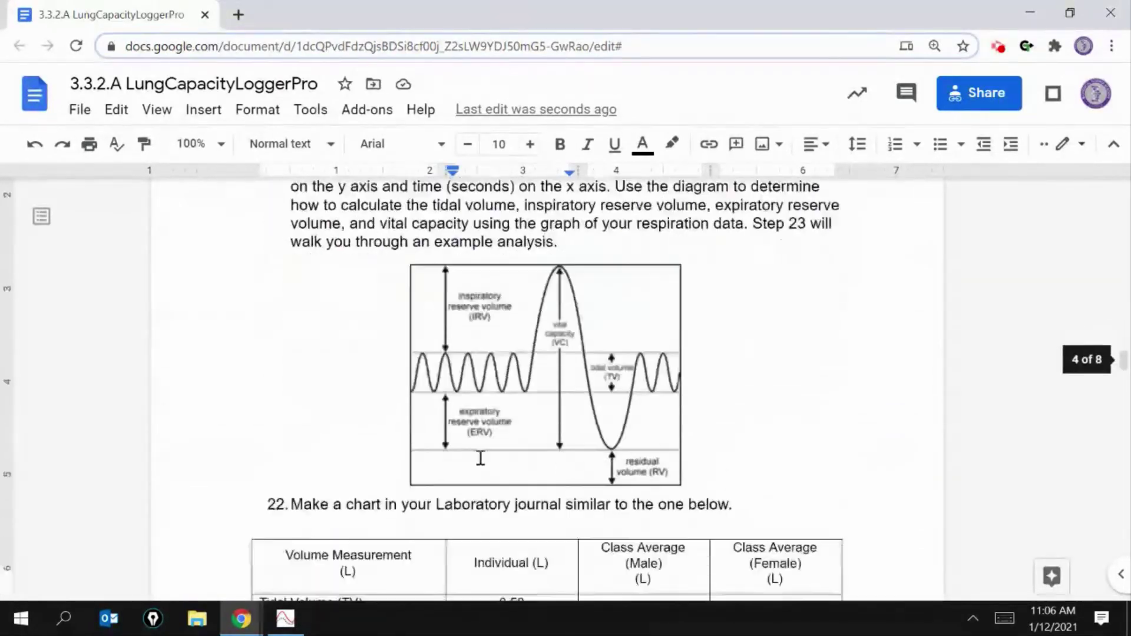
{"action": "left_click", "coordinate": [512, 421]}
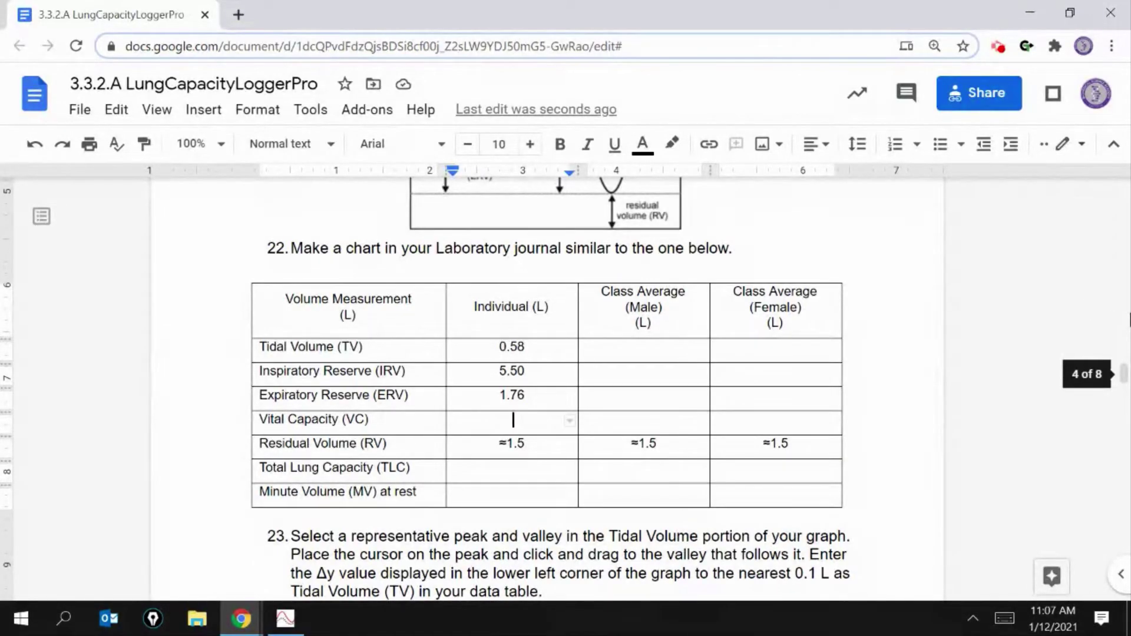
{"action": "type", "text": "7.84"}
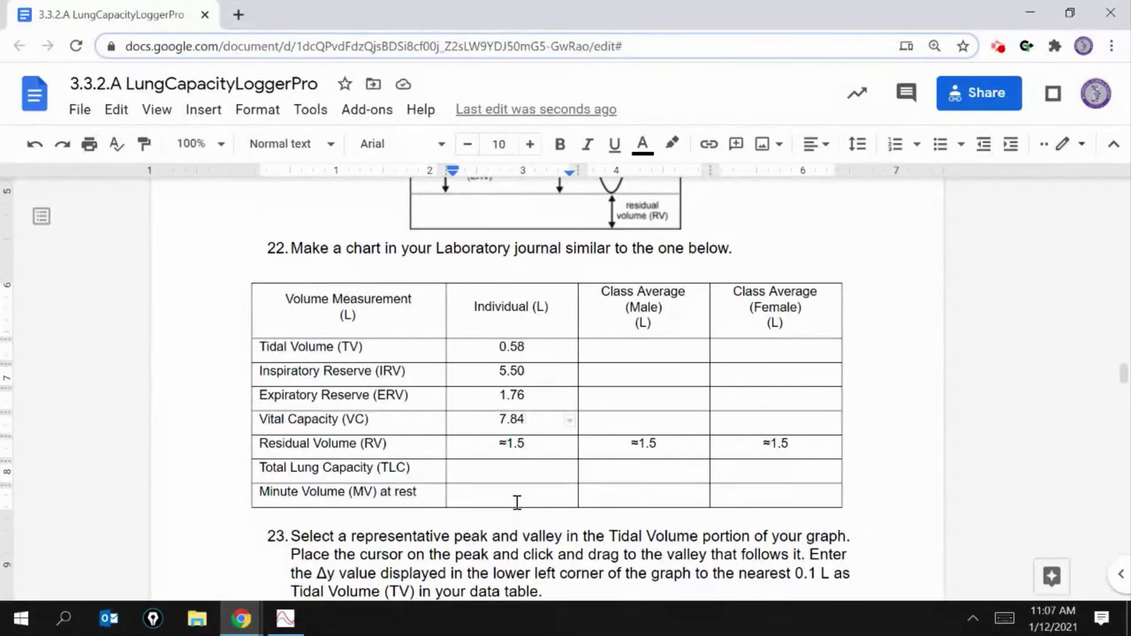
Look up the Total Lung Capacity formula in the term list and enter 9.34 as the individual Total Lung Capacity (TLC)
{"action": "scroll", "coordinate": [517, 502], "scroll_direction": "up", "scroll_amount": 20}
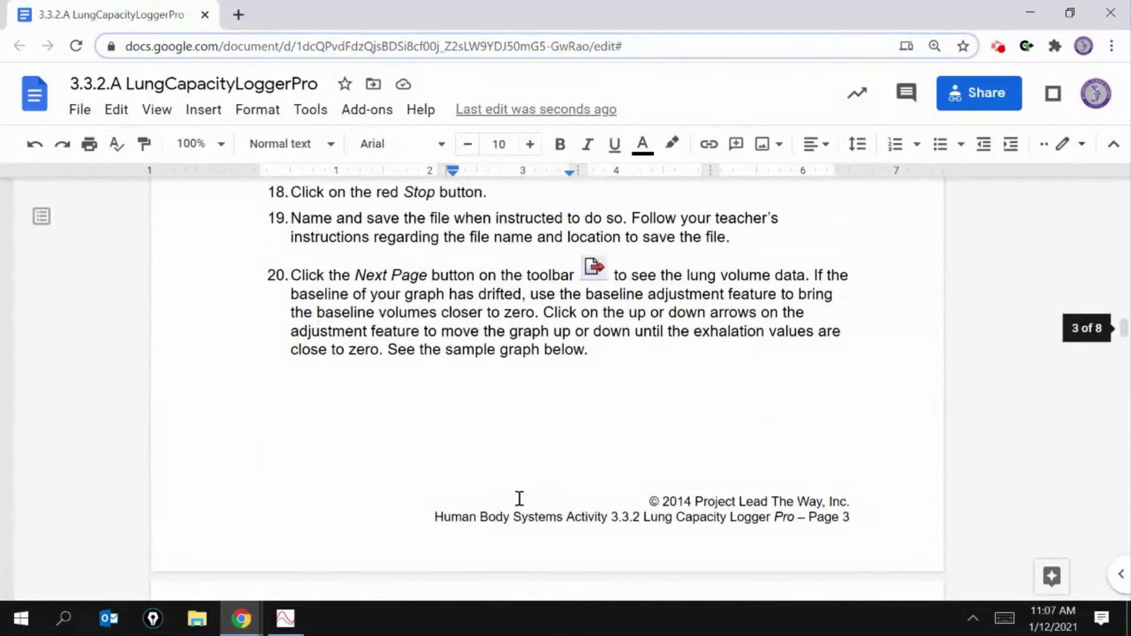
{"action": "scroll", "coordinate": [519, 499], "scroll_direction": "up", "scroll_amount": 20}
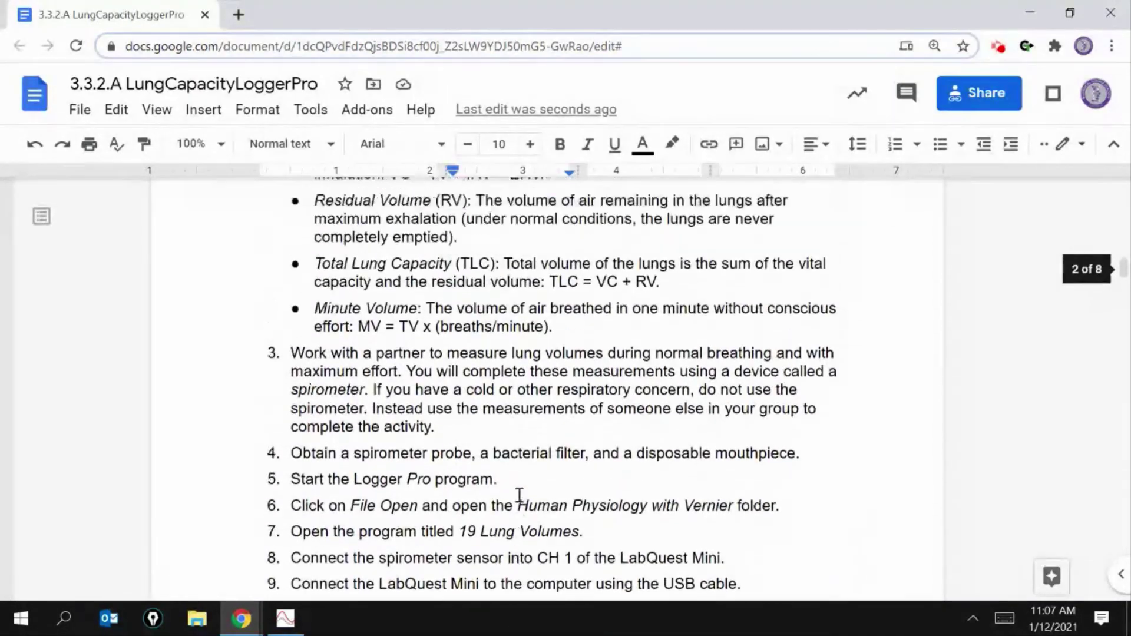
{"action": "scroll", "coordinate": [519, 495], "scroll_direction": "down", "scroll_amount": 2}
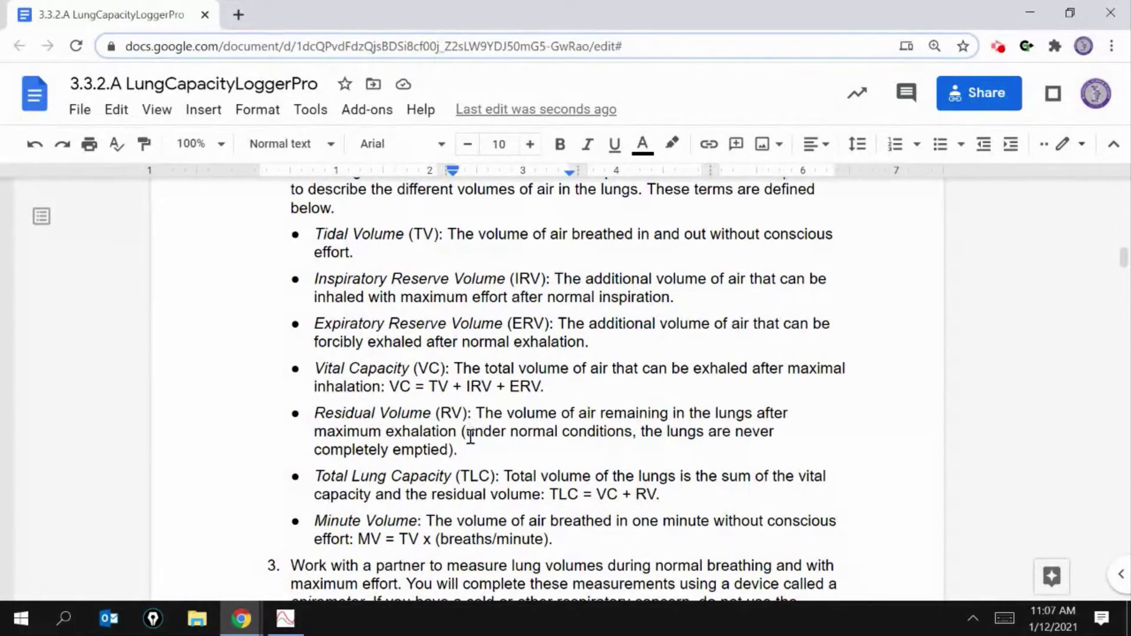
{"action": "scroll", "coordinate": [470, 436], "scroll_direction": "down", "scroll_amount": 20}
{"action": "scroll", "coordinate": [468, 441], "scroll_direction": "down", "scroll_amount": 15}
{"action": "scroll", "coordinate": [468, 445], "scroll_direction": "up", "scroll_amount": 3}
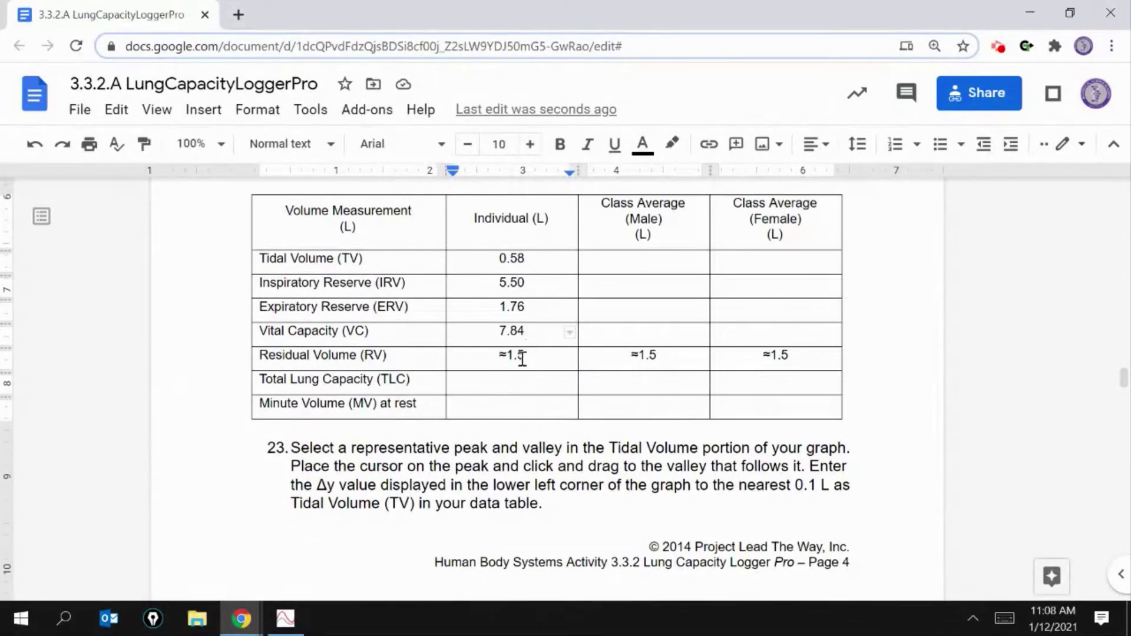
{"action": "left_click_drag", "start_coordinate": [498, 328], "coordinate": [526, 360]}
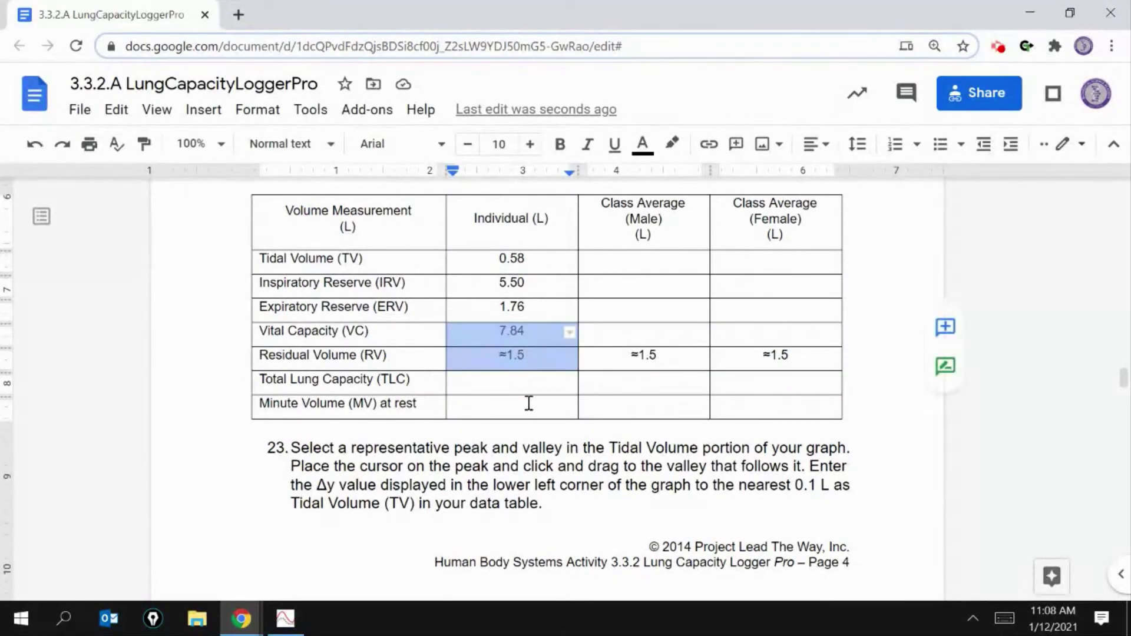
{"action": "left_click", "coordinate": [506, 380]}
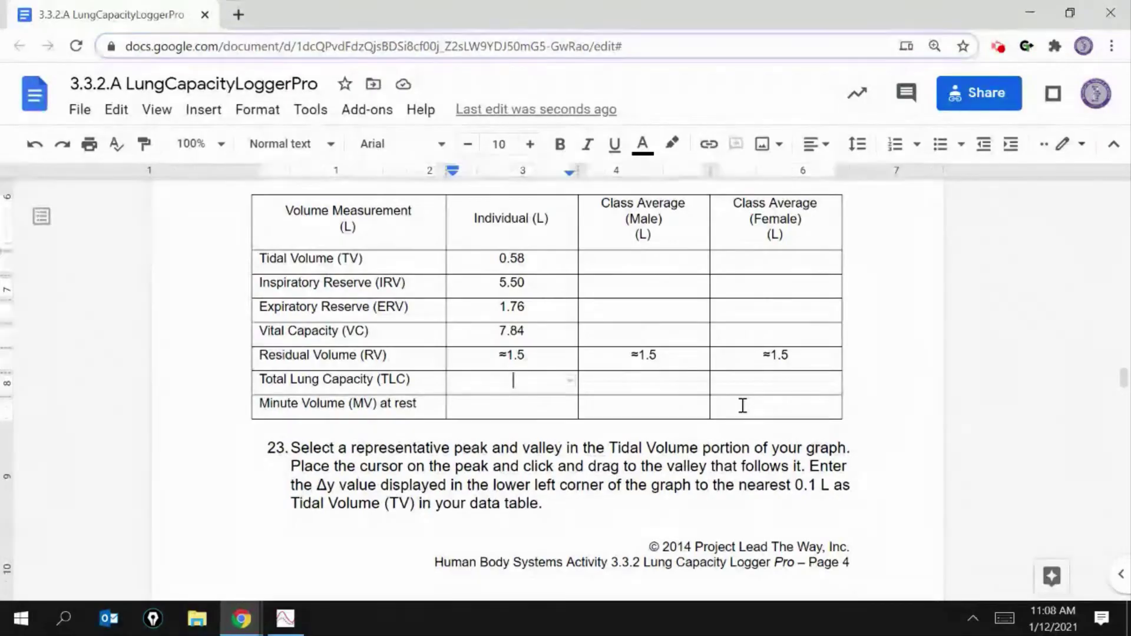
{"action": "type", "text": "9.34"}
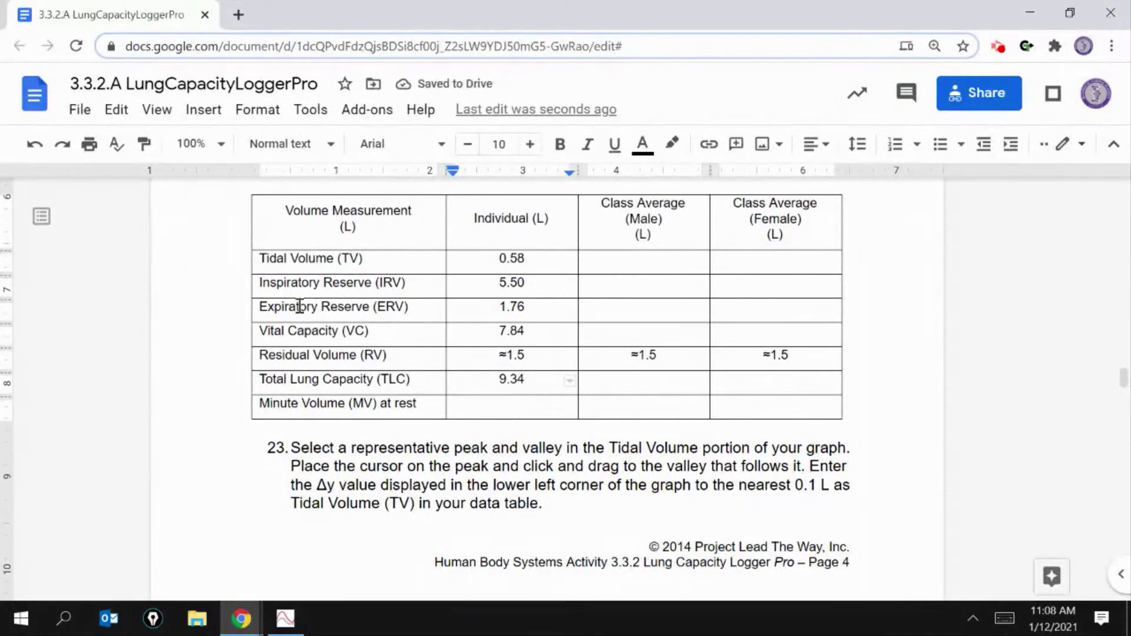
Select the individual Minute Volume (MV) at rest cell and look up the Minute Volume formula in the term list
{"action": "left_click", "coordinate": [487, 405]}
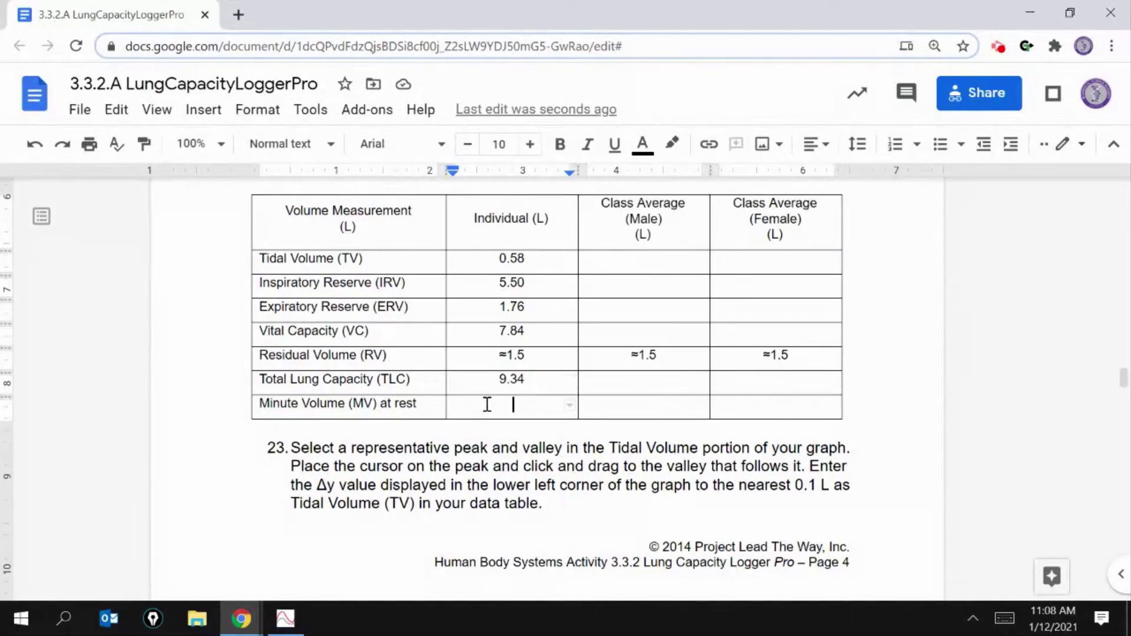
{"action": "scroll", "coordinate": [479, 419], "scroll_direction": "up", "scroll_amount": 15}
{"action": "scroll", "coordinate": [478, 419], "scroll_direction": "up", "scroll_amount": 15}
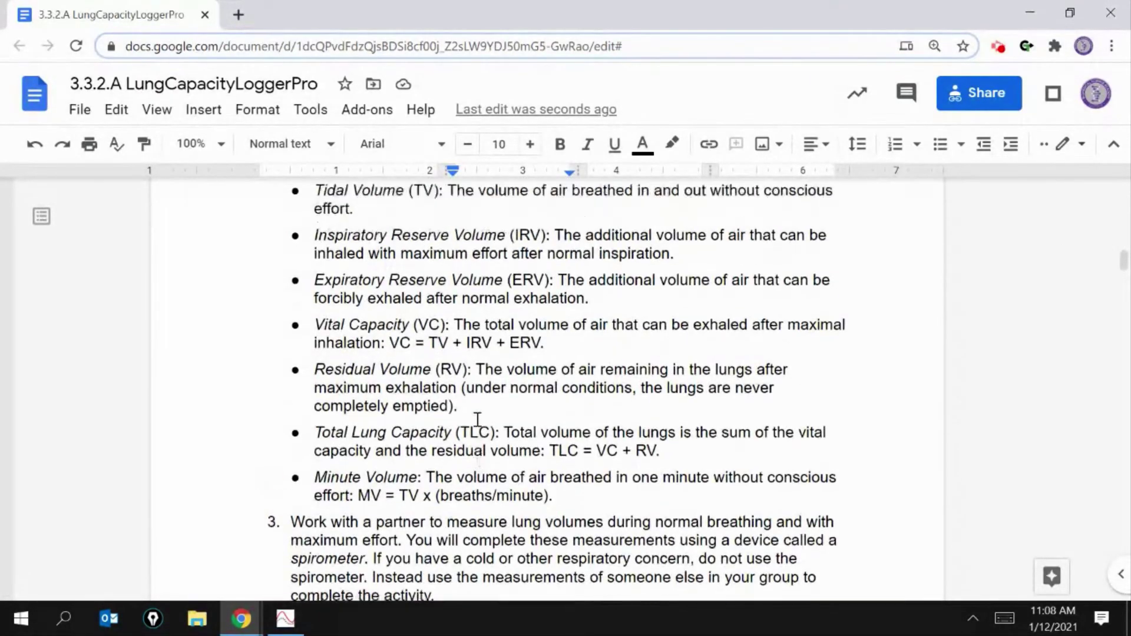
{"action": "scroll", "coordinate": [477, 419], "scroll_direction": "up", "scroll_amount": 1}
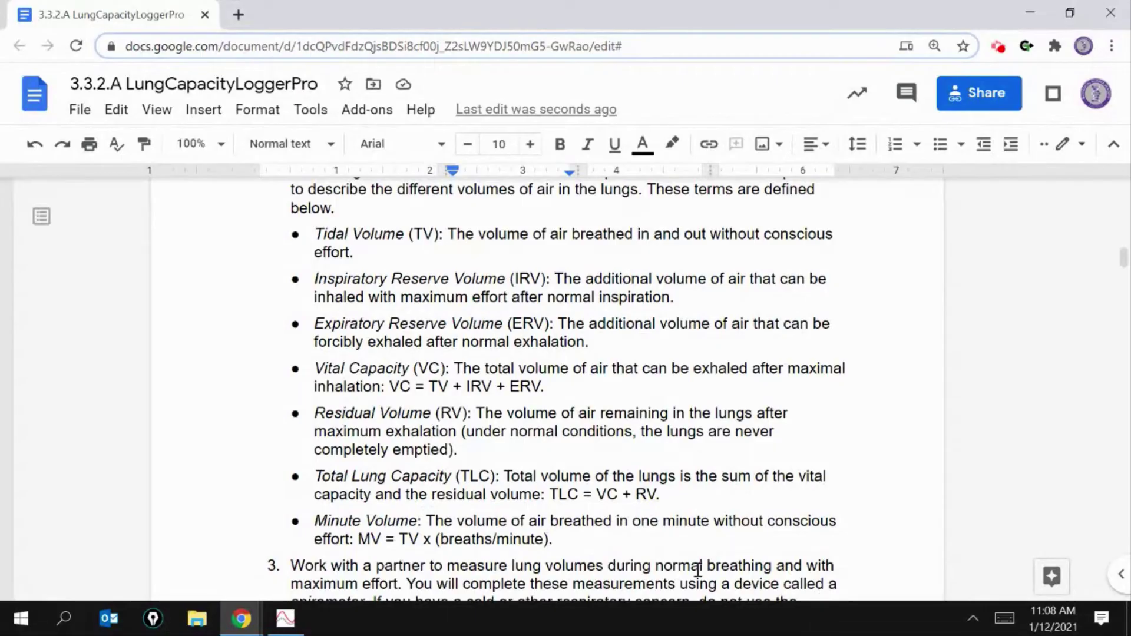
{"action": "scroll", "coordinate": [414, 478], "scroll_direction": "down", "scroll_amount": 1}
Switch to Vernier Graphical Analysis and close the statistics for the 19.68 to 24.46 s range to examine the full breathing curve
{"action": "left_click", "coordinate": [286, 622]}
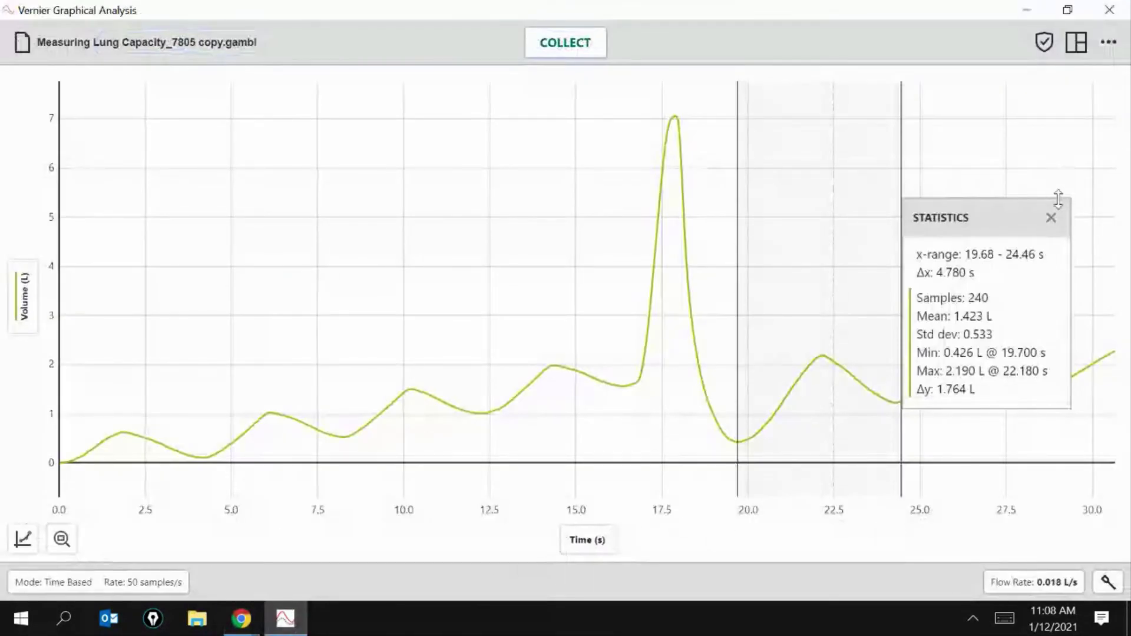
{"action": "left_click", "coordinate": [1051, 218]}
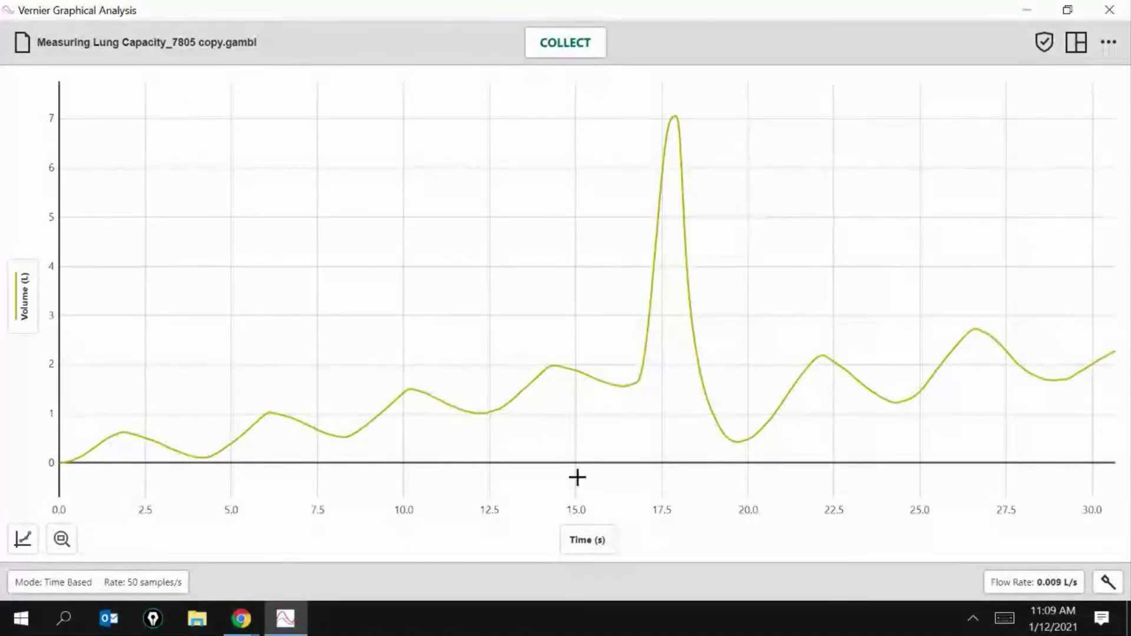
Switch to the lung capacity document and enter 15x as the start of the individual Minute Volume (MV) calculation
{"action": "left_click", "coordinate": [262, 630]}
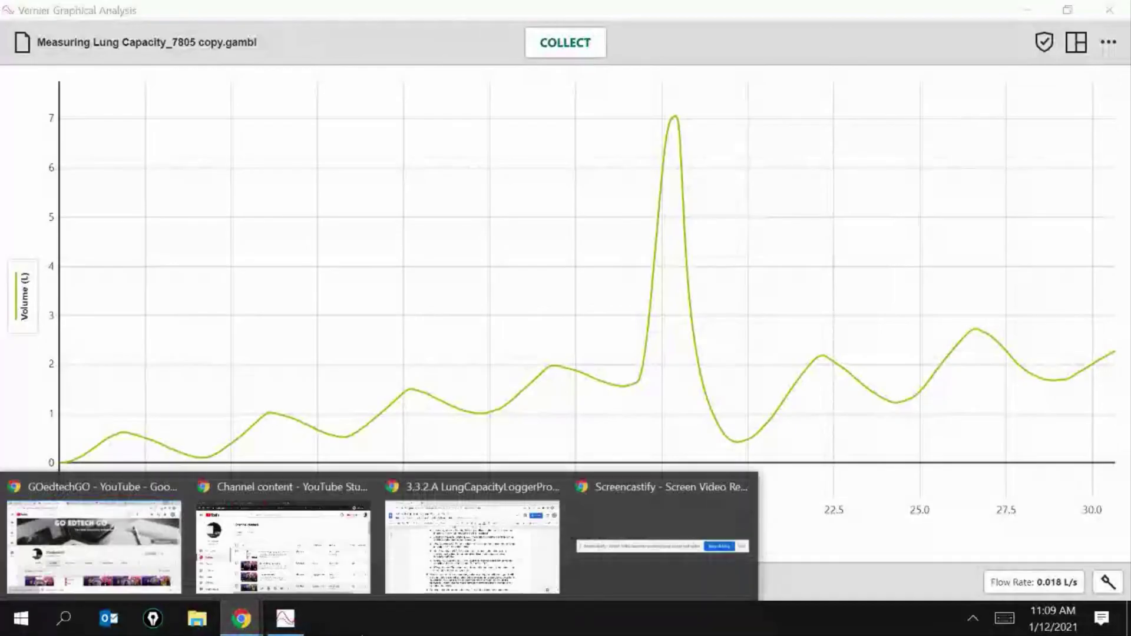
{"action": "left_click", "coordinate": [464, 533]}
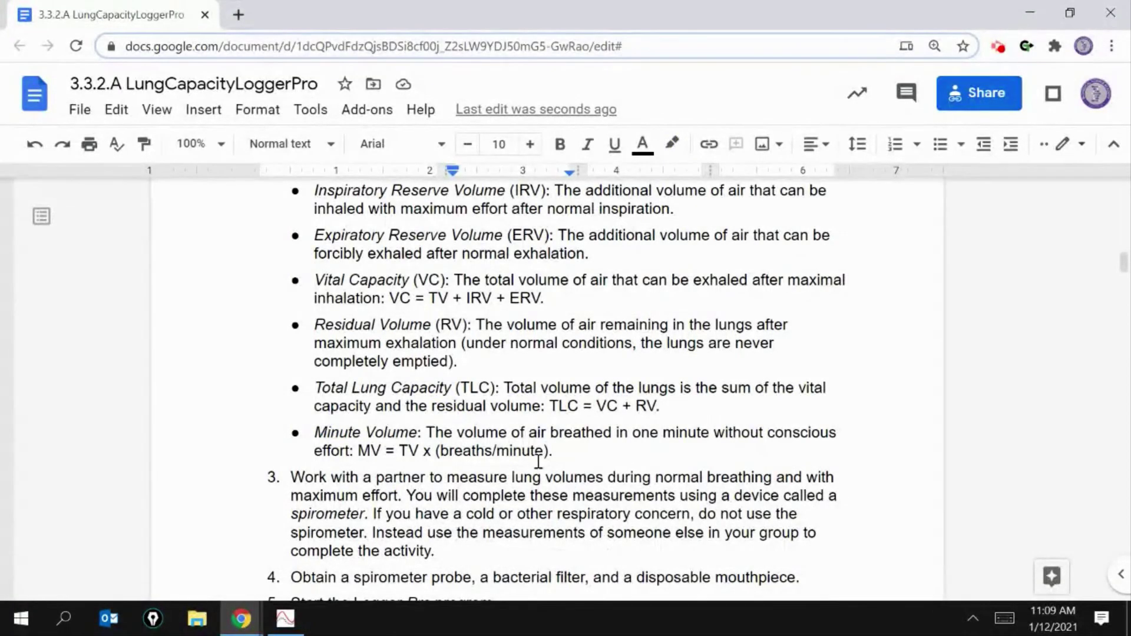
{"action": "scroll", "coordinate": [538, 460], "scroll_direction": "down", "scroll_amount": 15}
{"action": "scroll", "coordinate": [538, 461], "scroll_direction": "down", "scroll_amount": 20}
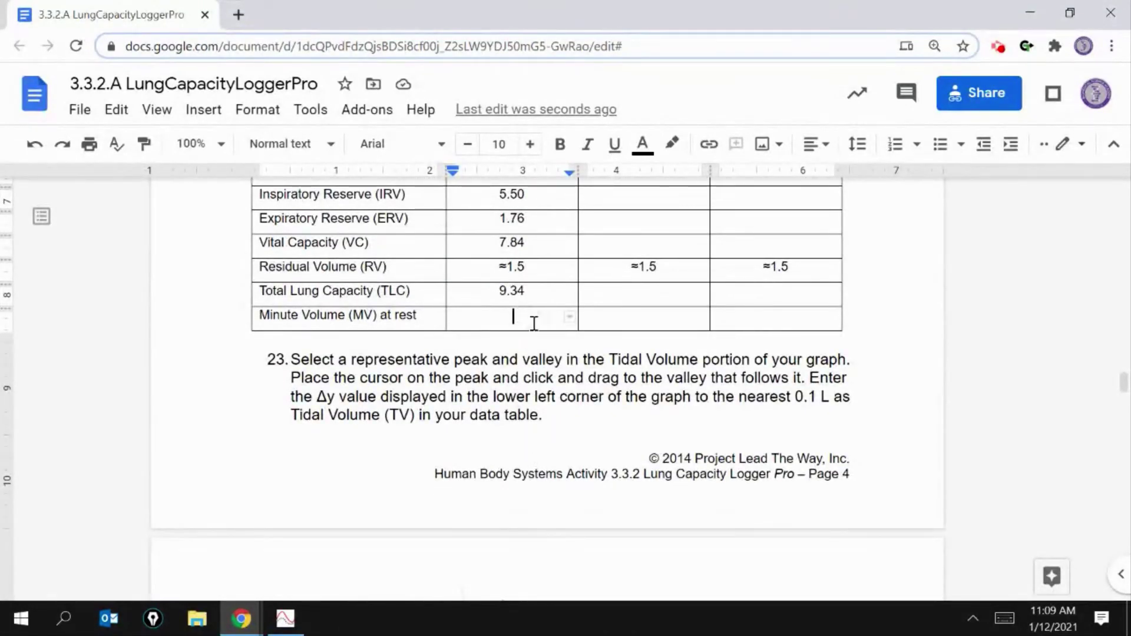
{"action": "scroll", "coordinate": [606, 390], "scroll_direction": "up", "scroll_amount": 1}
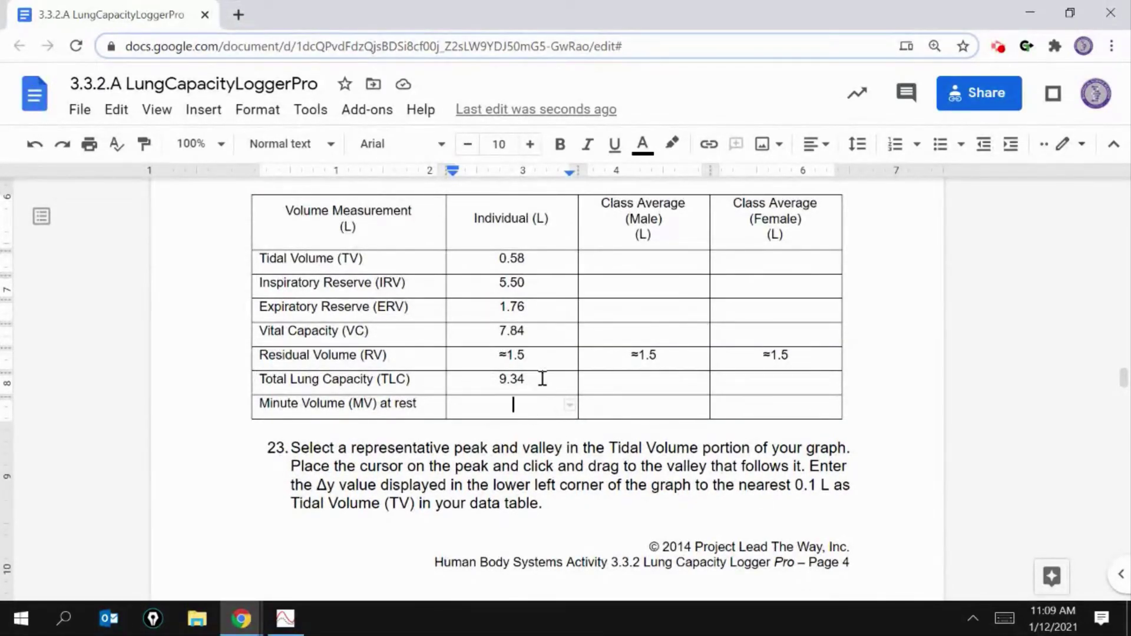
{"action": "type", "text": "15x"}
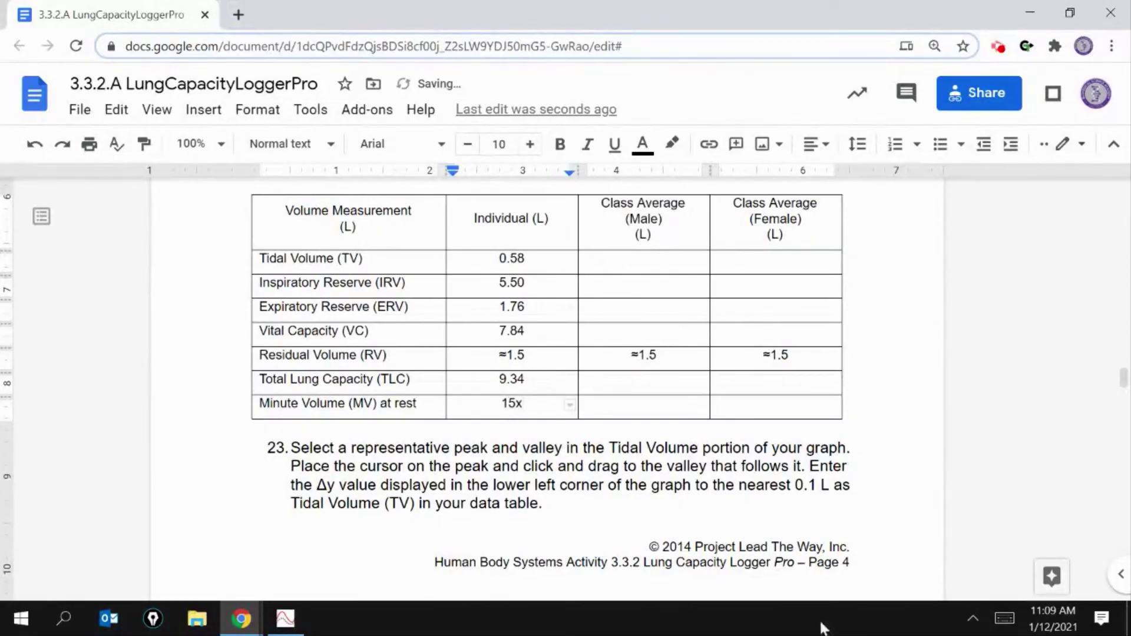
Recheck the Minute Volume formula in the term list and complete the individual Minute Volume calculation as 15x(0.58)
{"action": "scroll", "coordinate": [583, 363], "scroll_direction": "up", "scroll_amount": 20}
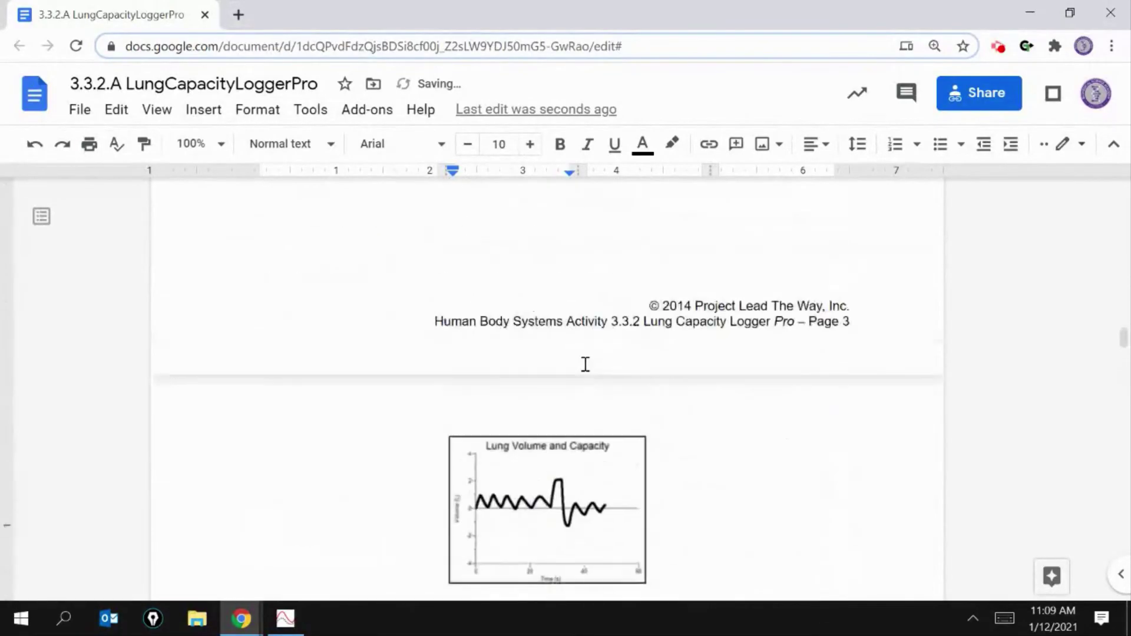
{"action": "scroll", "coordinate": [583, 363], "scroll_direction": "up", "scroll_amount": 10}
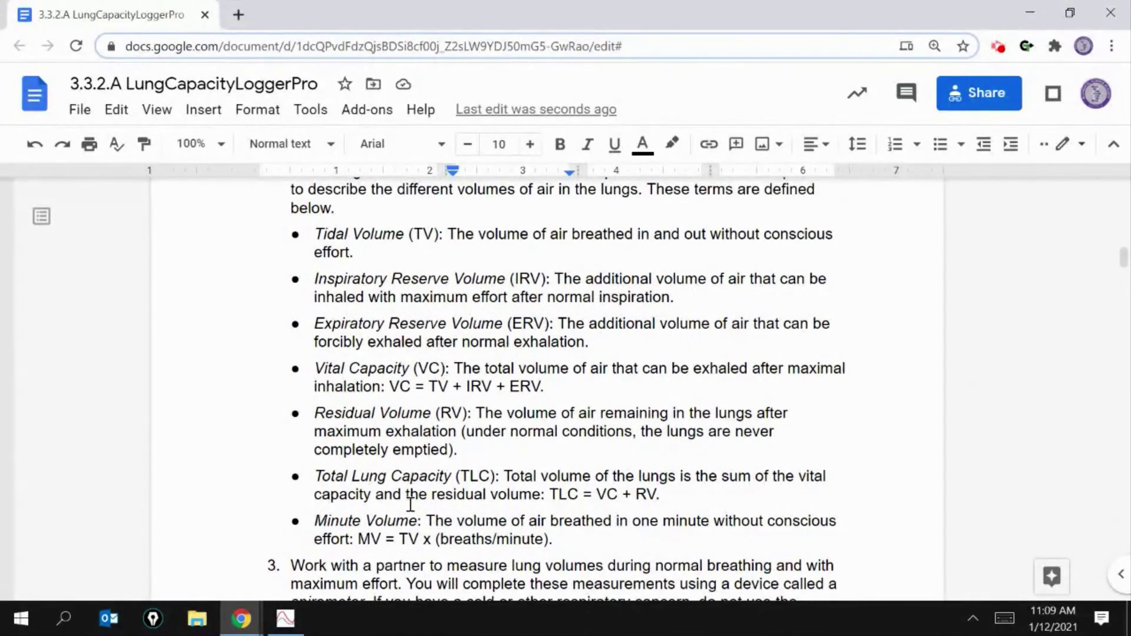
{"action": "scroll", "coordinate": [530, 550], "scroll_direction": "down", "scroll_amount": 15}
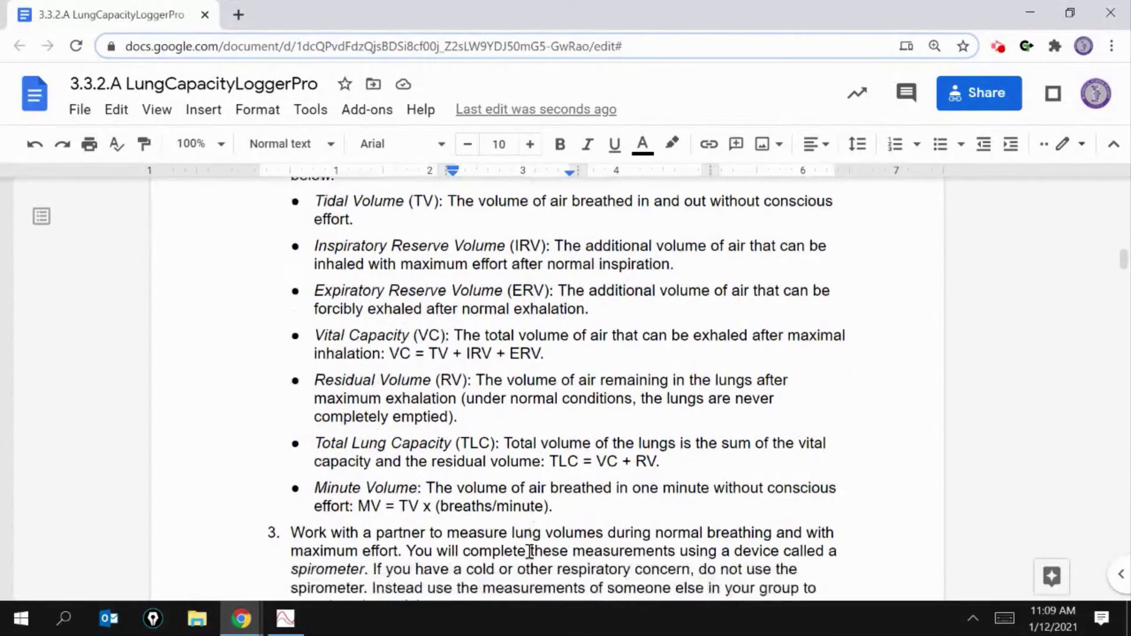
{"action": "scroll", "coordinate": [530, 550], "scroll_direction": "down", "scroll_amount": 15}
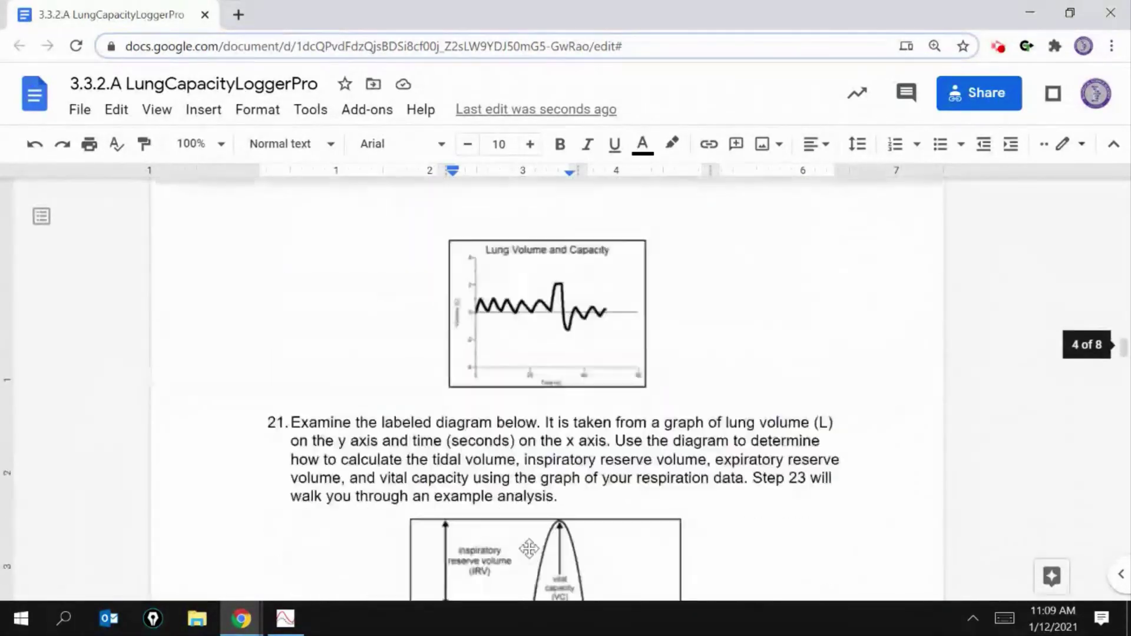
{"action": "left_click", "coordinate": [540, 501]}
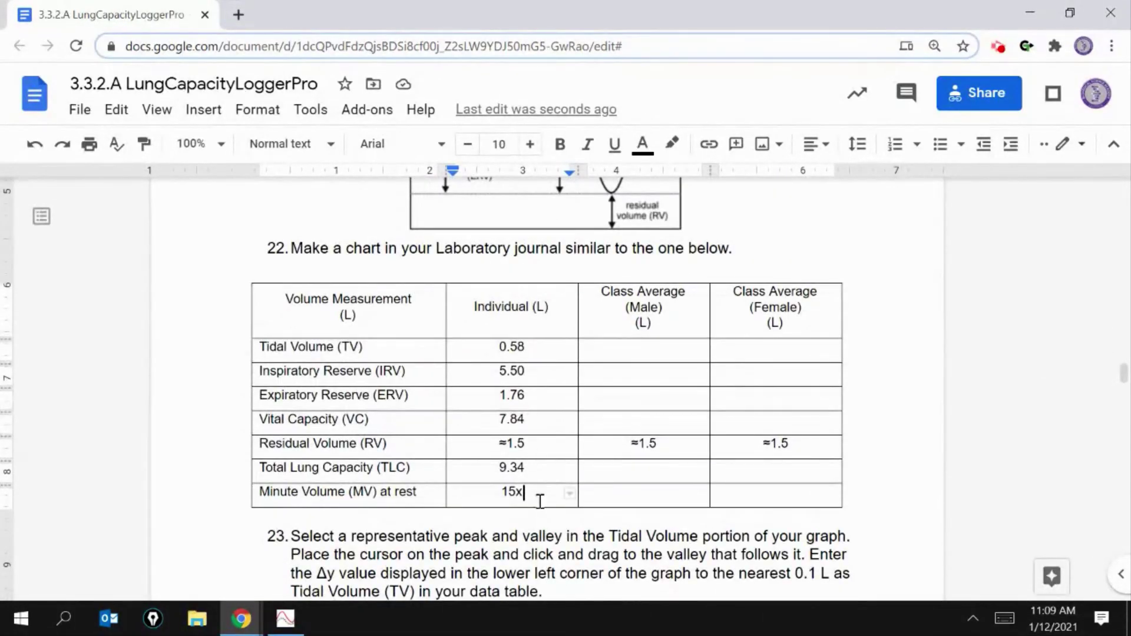
{"action": "type", "text": "("}
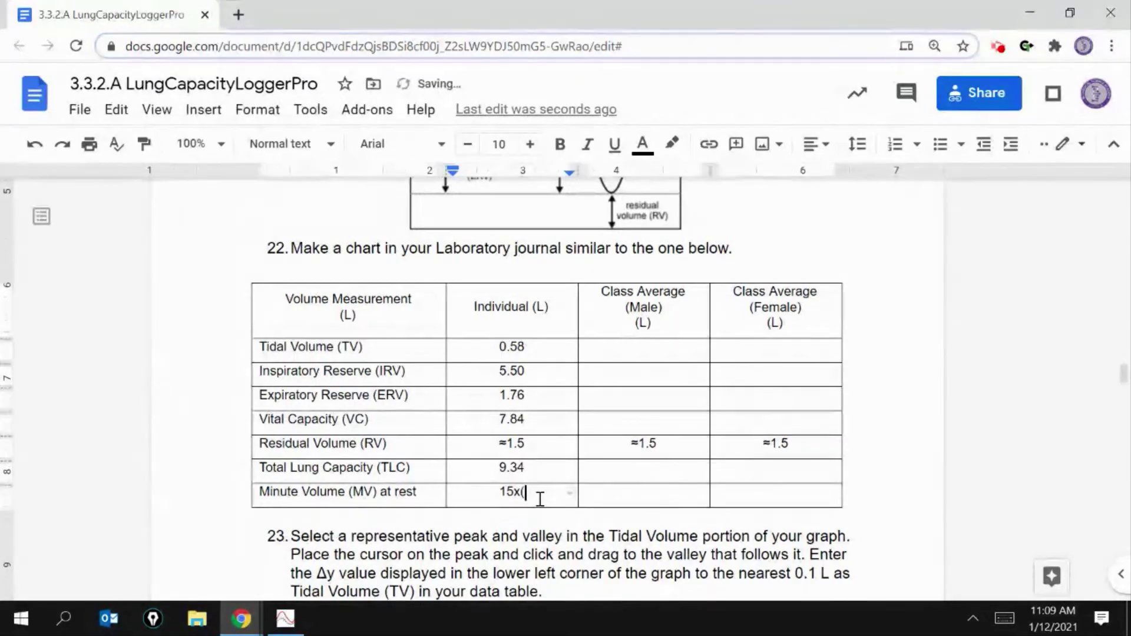
{"action": "type", "text": "0.58)"}
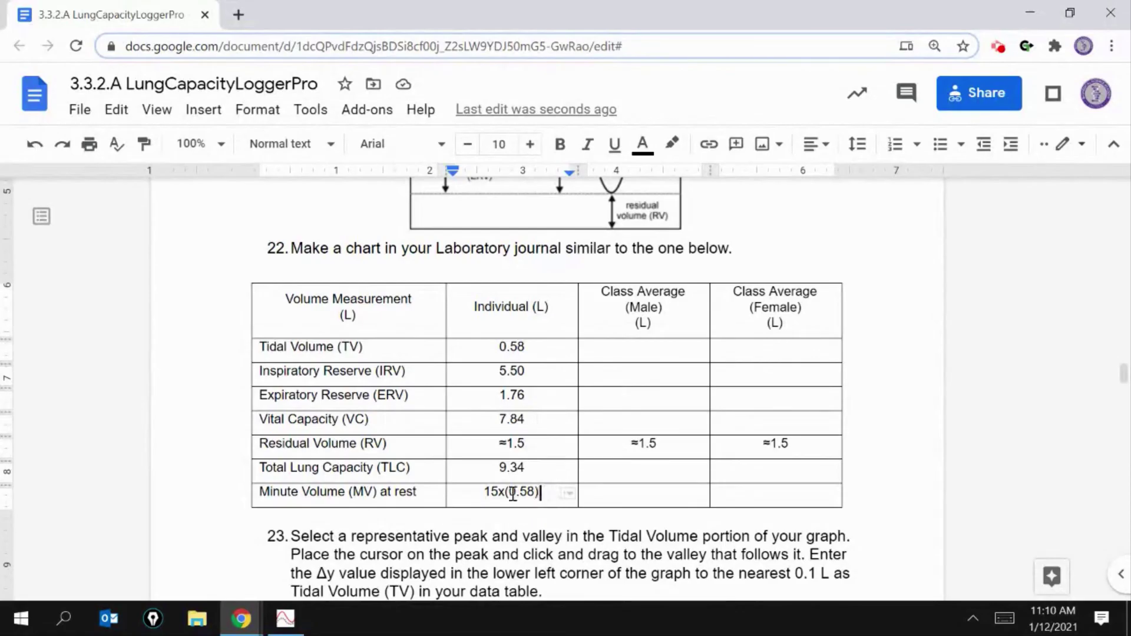
Replace the calculation in the individual Minute Volume cell with 8.7, and select the male class average cell in that row
{"action": "left_click", "coordinate": [482, 494], "text": "shift"}
{"action": "type", "text": "8.7"}
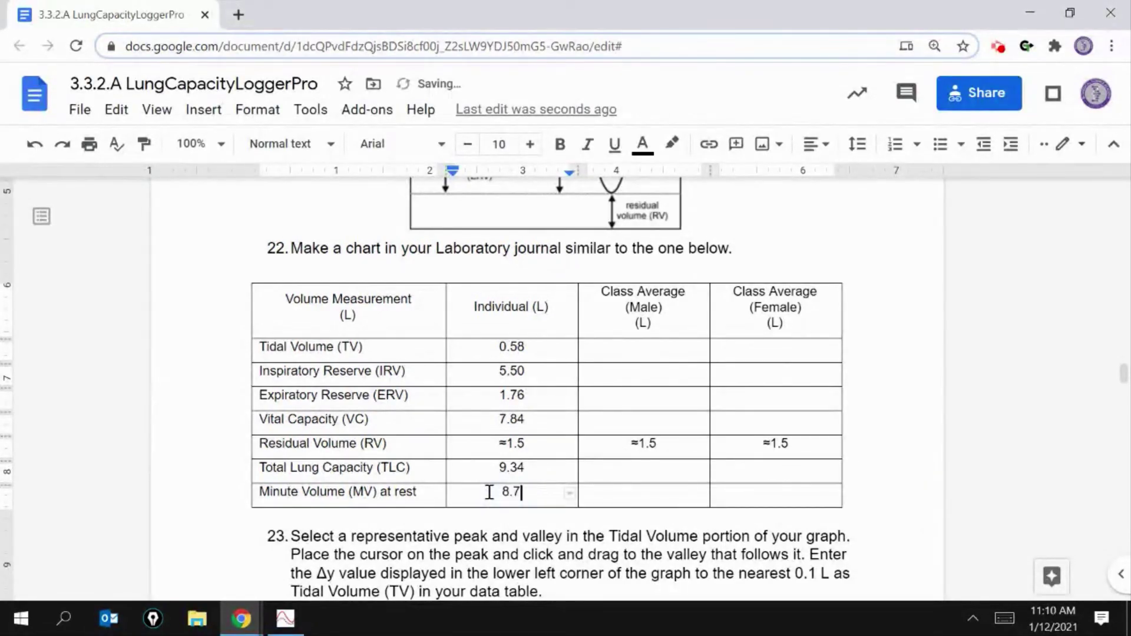
{"action": "left_click", "coordinate": [631, 493]}
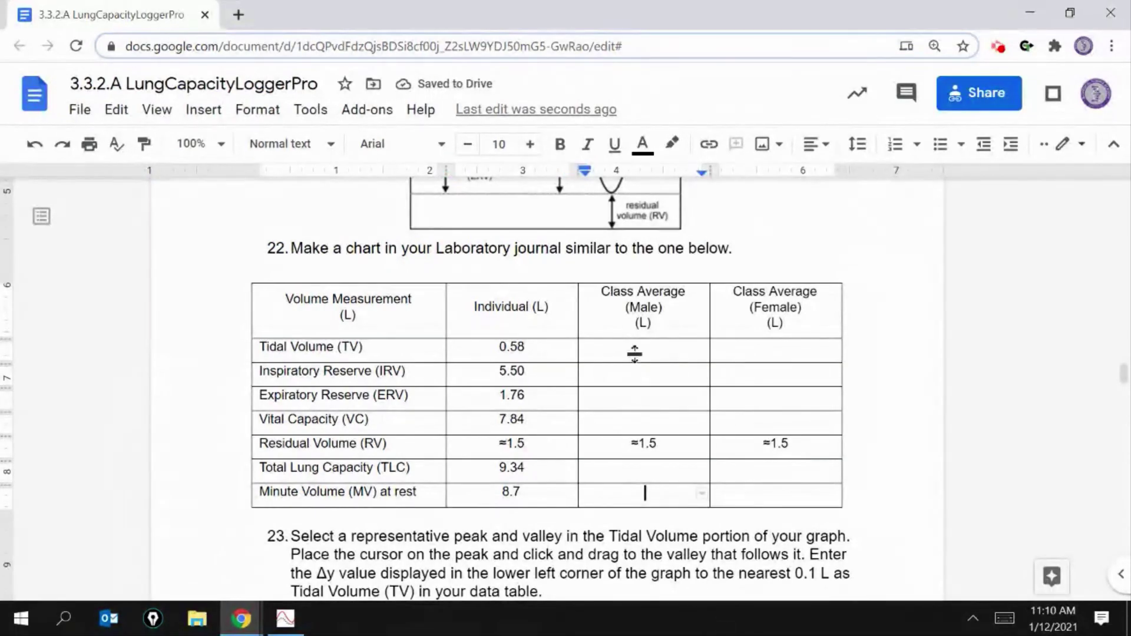